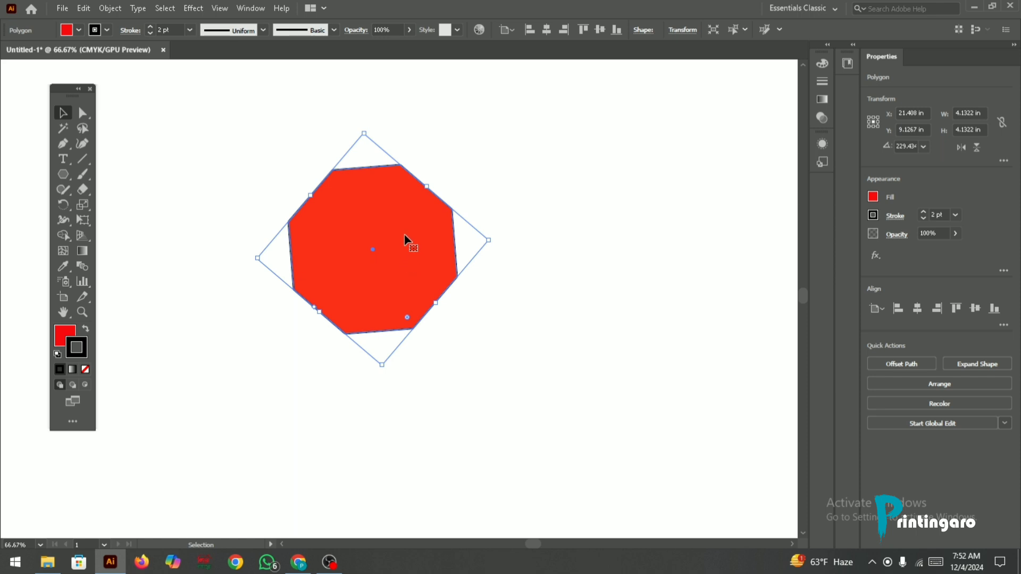
# - Delete the tilted red octagon from the artboard
pyautogui.moveTo(387, 224)
pyautogui.mouseDown()
pyautogui.moveTo(369, 230)
pyautogui.moveTo(373, 240)
pyautogui.mouseUp()
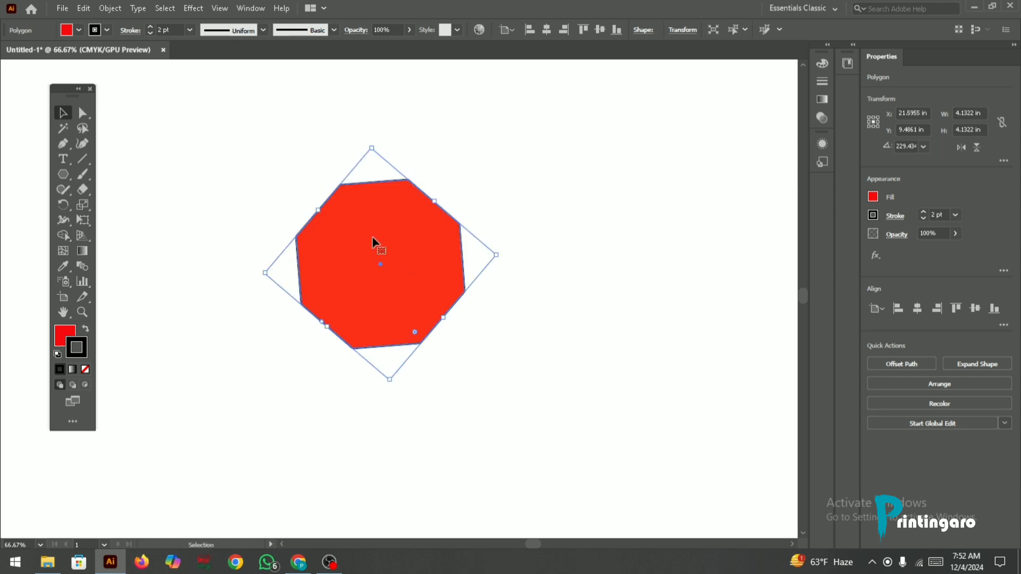
pyautogui.press('Delete')
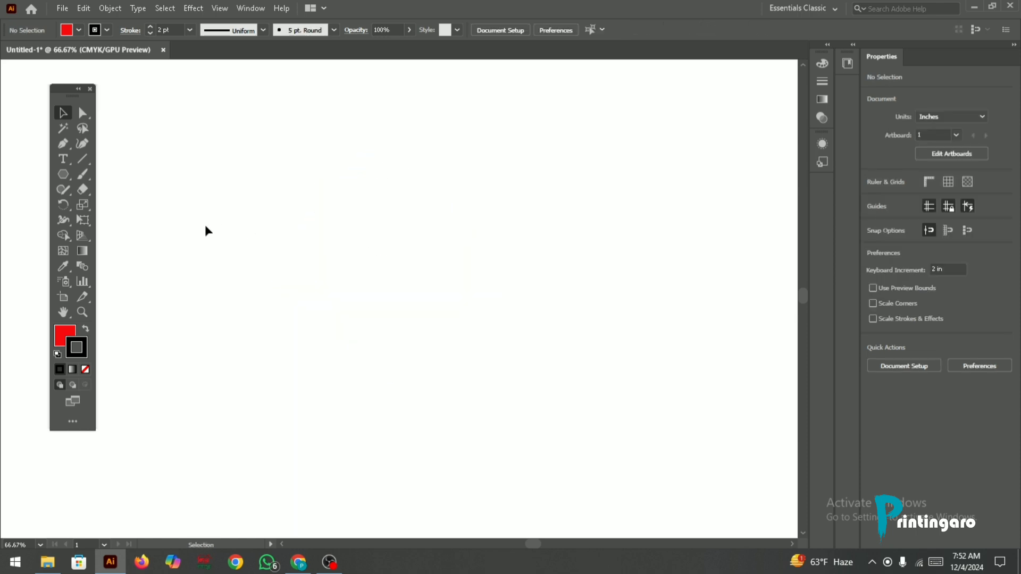
# - Create a triangle using the Polygon tool with a radius of 2.1732 in and 3 sides, then shift it slightly down
pyautogui.click(63, 174)
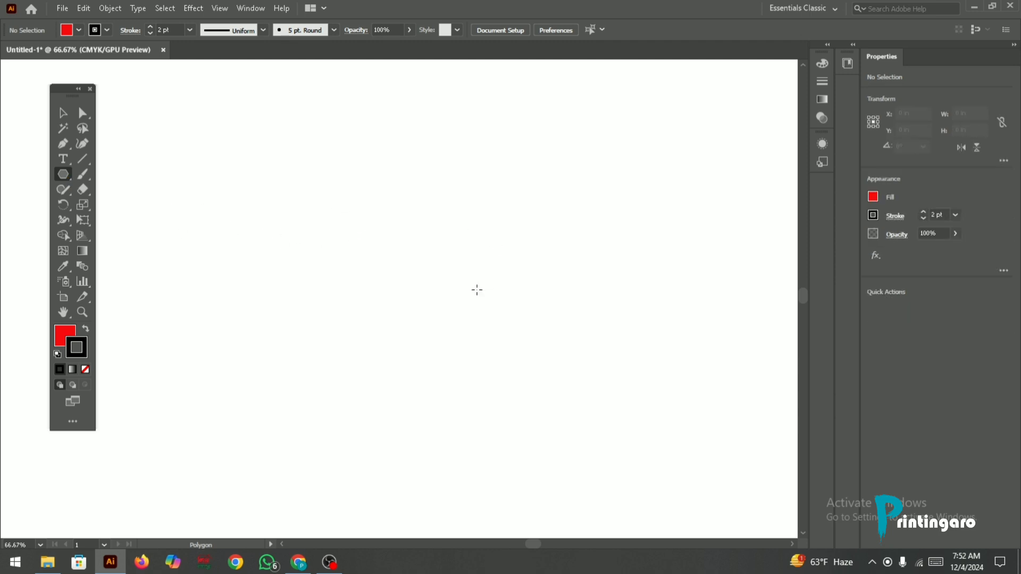
pyautogui.click(385, 241)
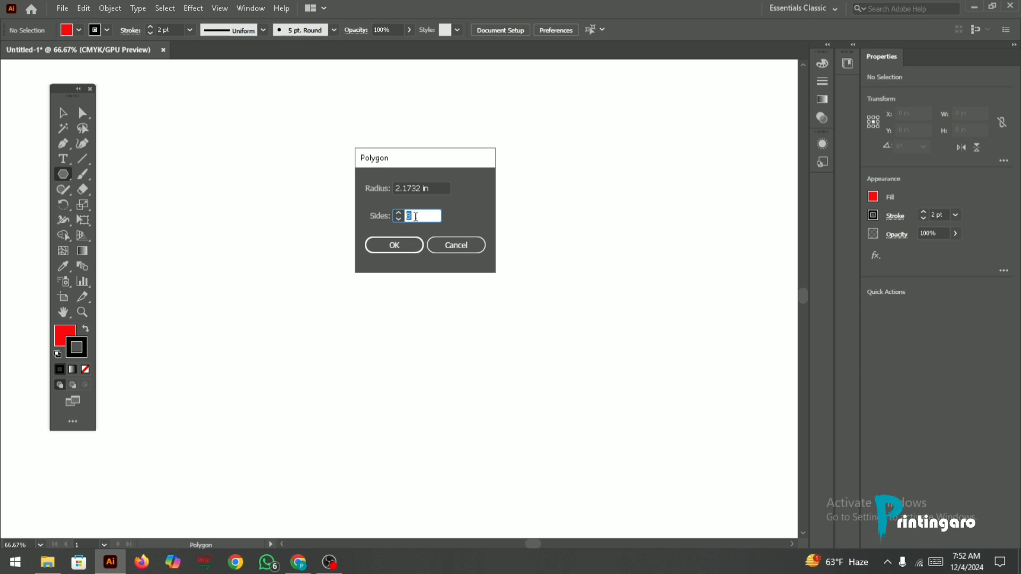
pyautogui.moveTo(417, 216); pyautogui.dragTo(383, 218)
pyautogui.click(394, 245)
pyautogui.click(407, 170)
pyautogui.click(456, 245)
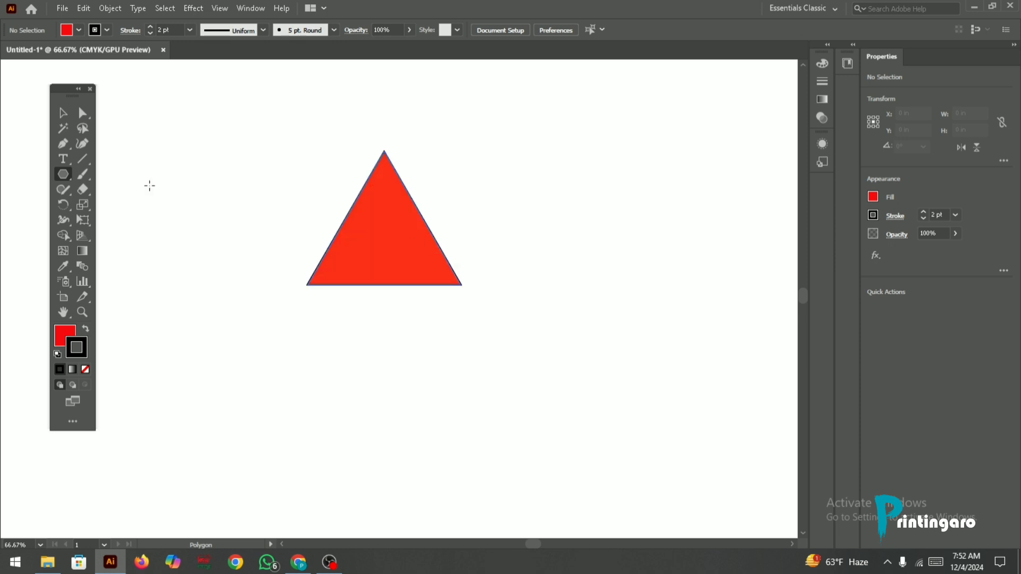
pyautogui.click(62, 113)
pyautogui.moveTo(418, 249); pyautogui.dragTo(419, 270)
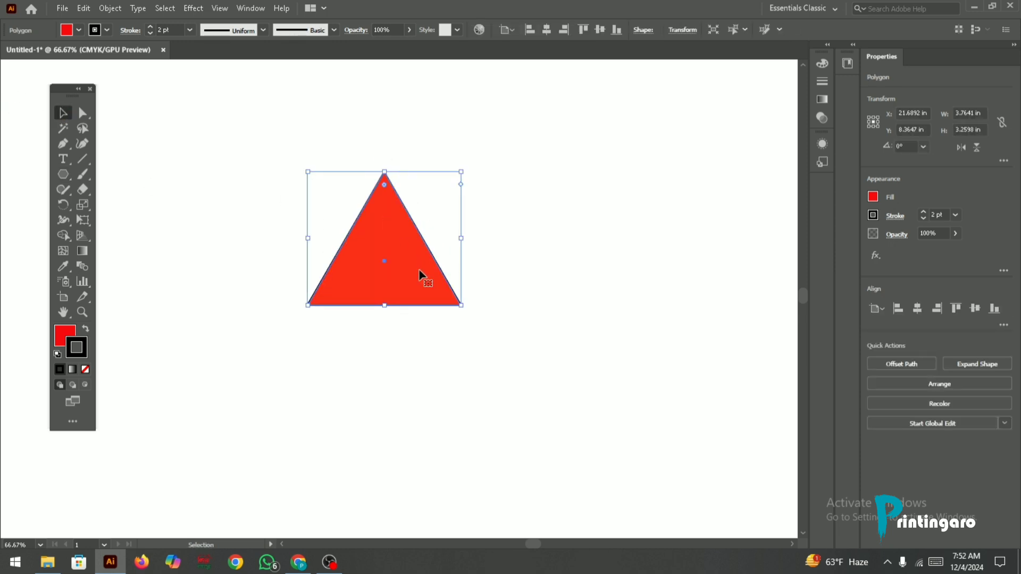
# - Create an octagon above the triangle with a radius of 2.1732 in and 8 sides, and move it slightly down and left
pyautogui.click(64, 176)
pyautogui.scroll(2, 351, 226)
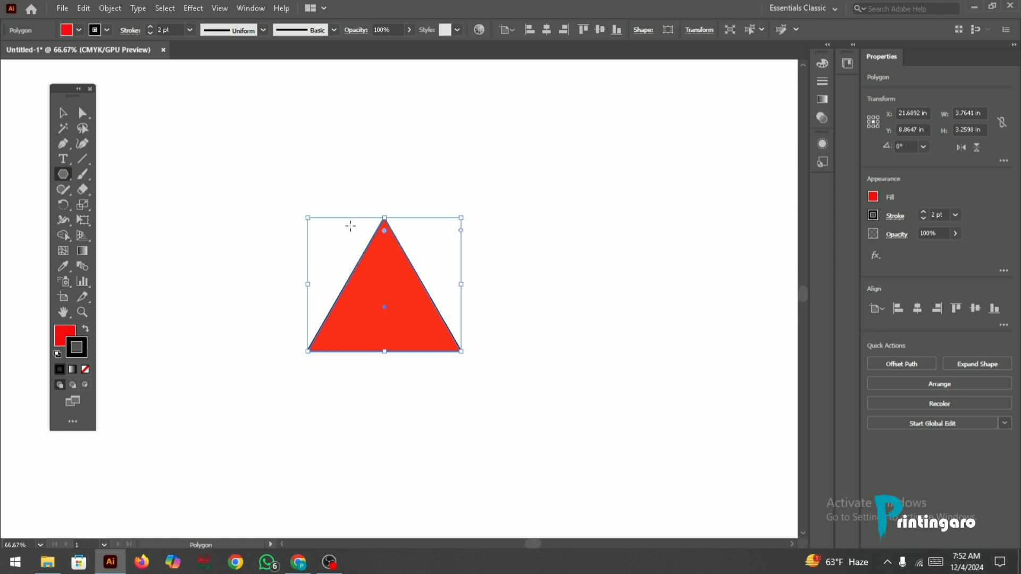
pyautogui.scroll(2, 350, 226)
pyautogui.click(315, 181)
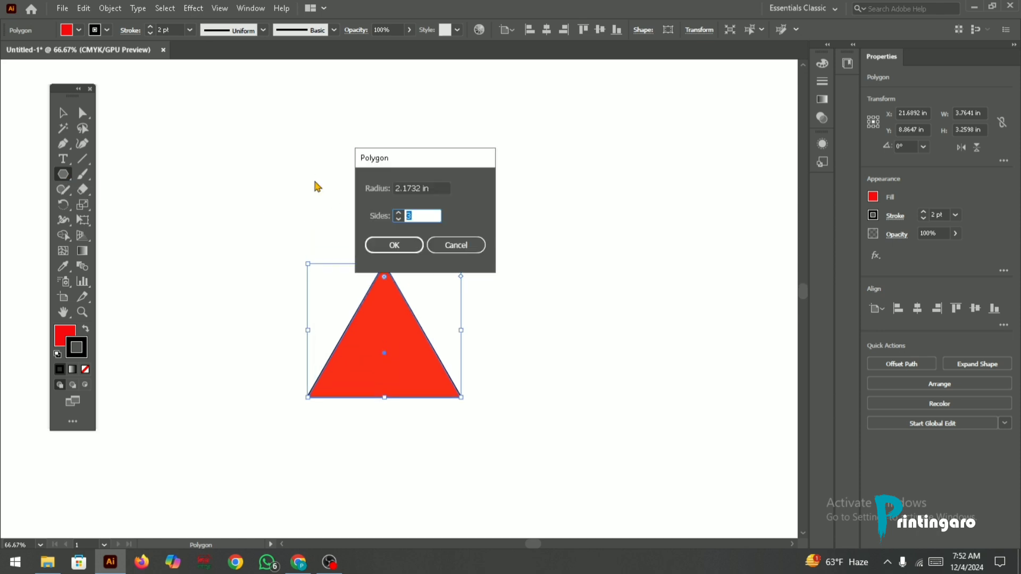
pyautogui.write('8')
pyautogui.press('Return')
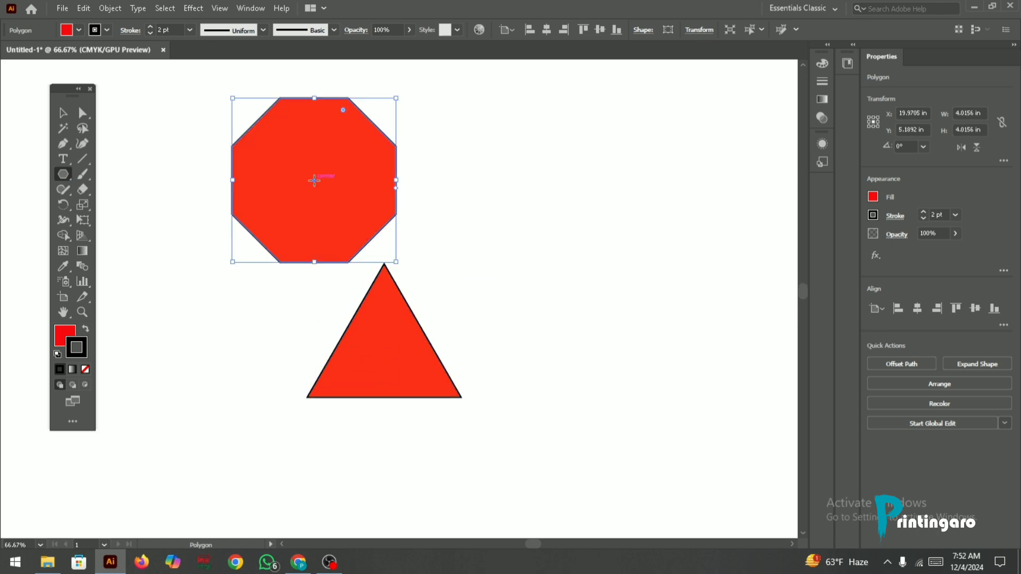
pyautogui.scroll(2, 315, 180)
pyautogui.click(63, 113)
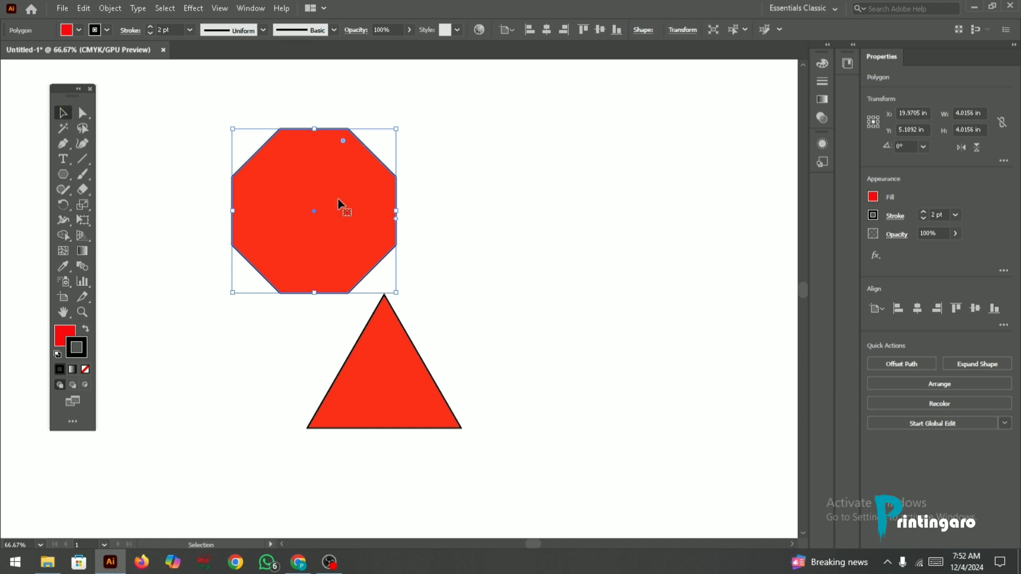
pyautogui.moveTo(339, 203); pyautogui.dragTo(322, 242)
# - Delete the red triangle and shift the remaining octagon slightly to the right
pyautogui.click(374, 363)
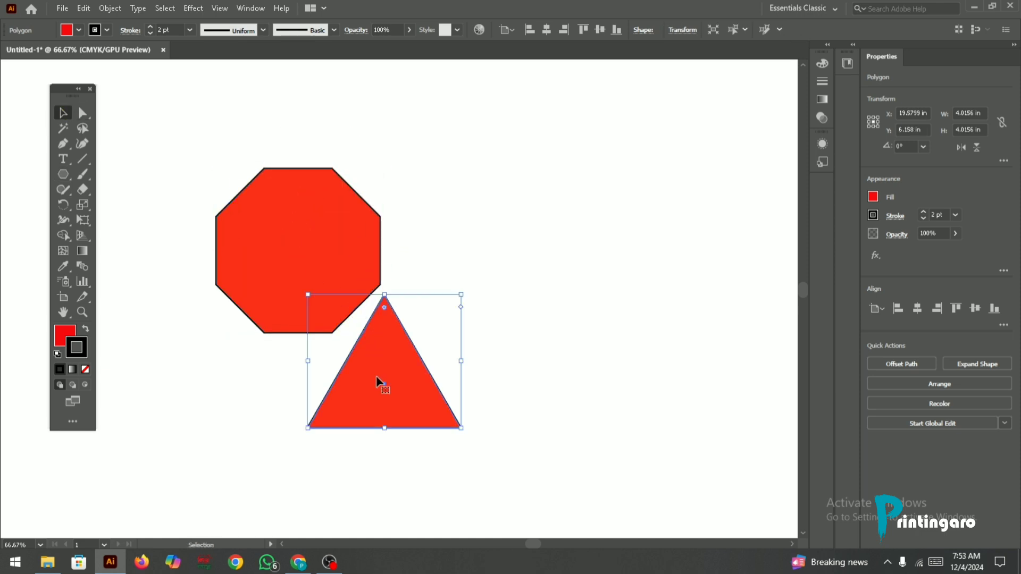
pyautogui.press('Delete')
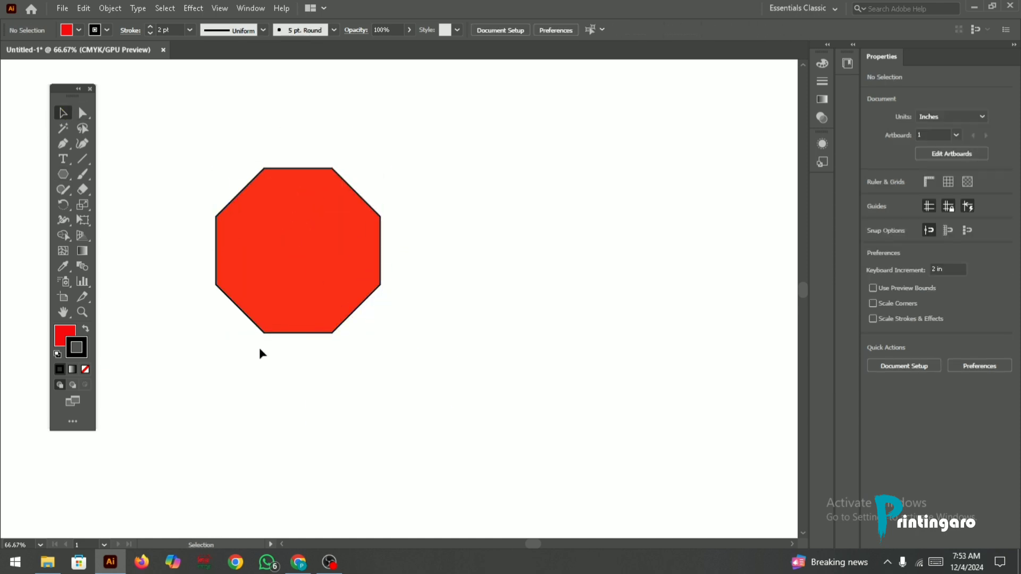
pyautogui.moveTo(307, 255); pyautogui.dragTo(332, 253)
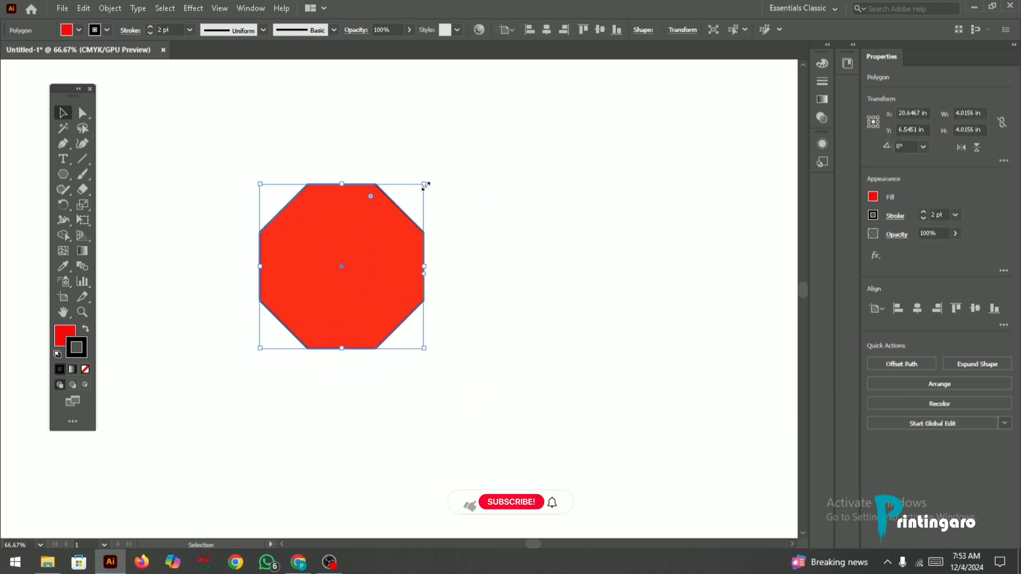
pyautogui.moveTo(424, 184)
pyautogui.mouseDown()
pyautogui.moveTo(416, 193)
pyautogui.moveTo(442, 183)
pyautogui.moveTo(424, 184)
pyautogui.mouseUp()
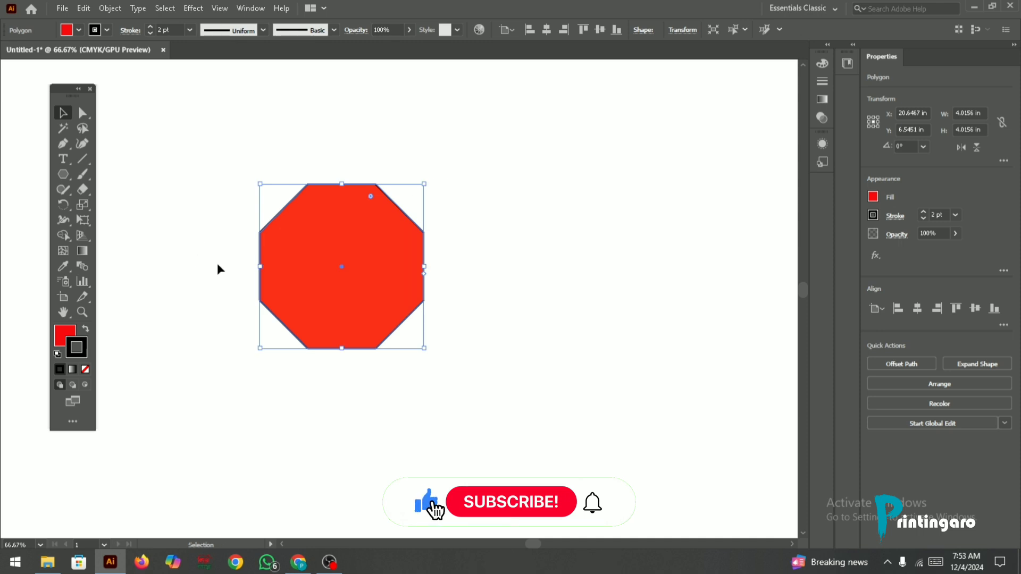
# - Remove both the fill and the stroke from the octagon
pyautogui.scroll(1, 271, 268)
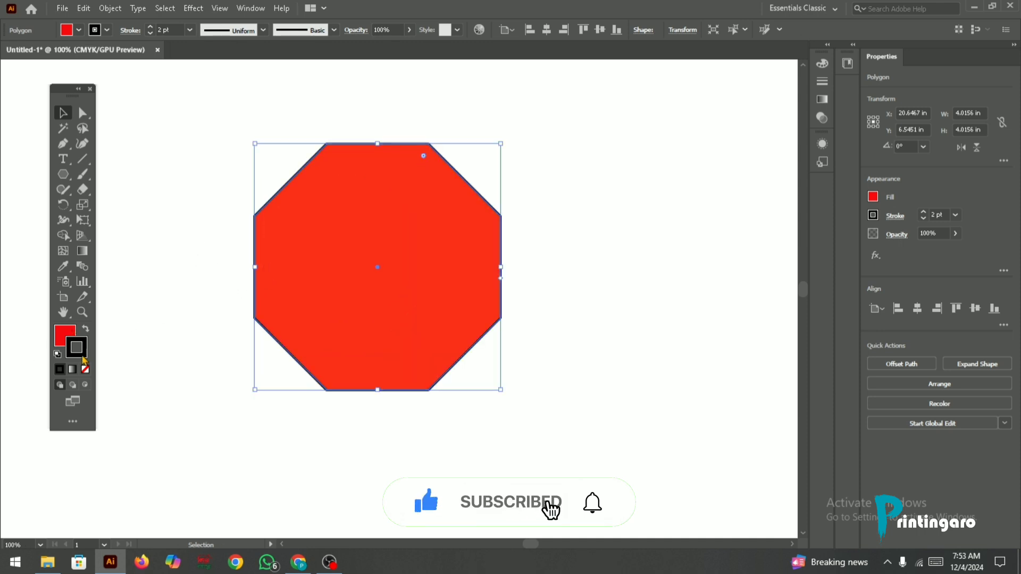
pyautogui.click(70, 335)
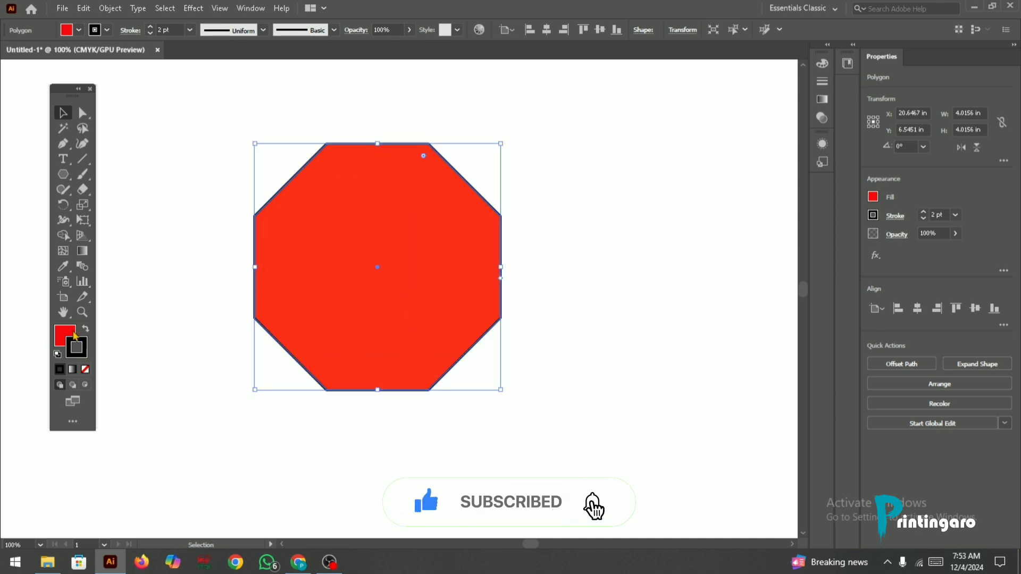
pyautogui.click(86, 370)
pyautogui.click(79, 350)
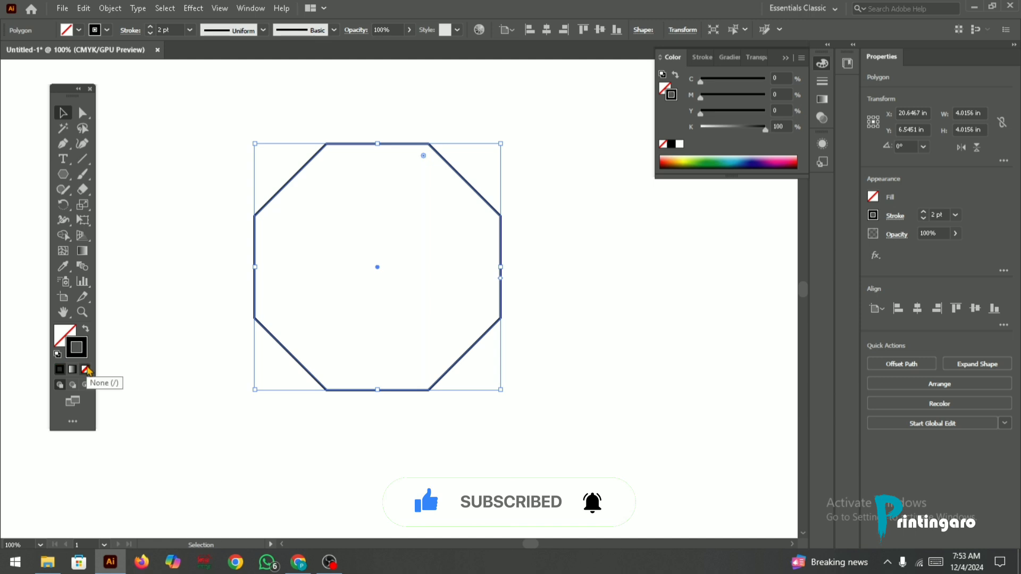
pyautogui.click(86, 370)
pyautogui.click(104, 271)
pyautogui.moveTo(317, 140); pyautogui.dragTo(435, 292)
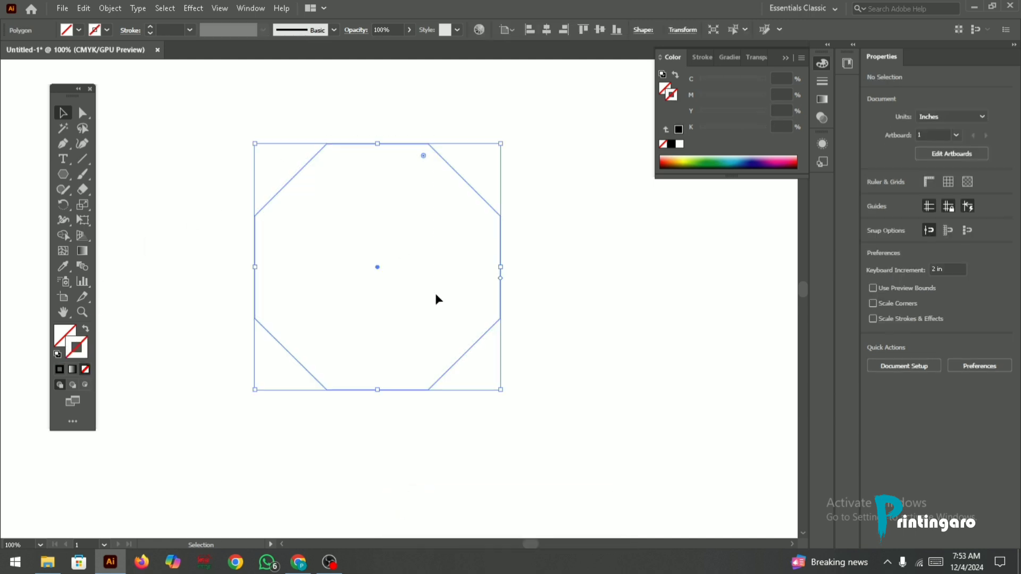
# - Fill the octagon with bright red, hex F90000, leaving its stroke set to none
pyautogui.click(60, 341)
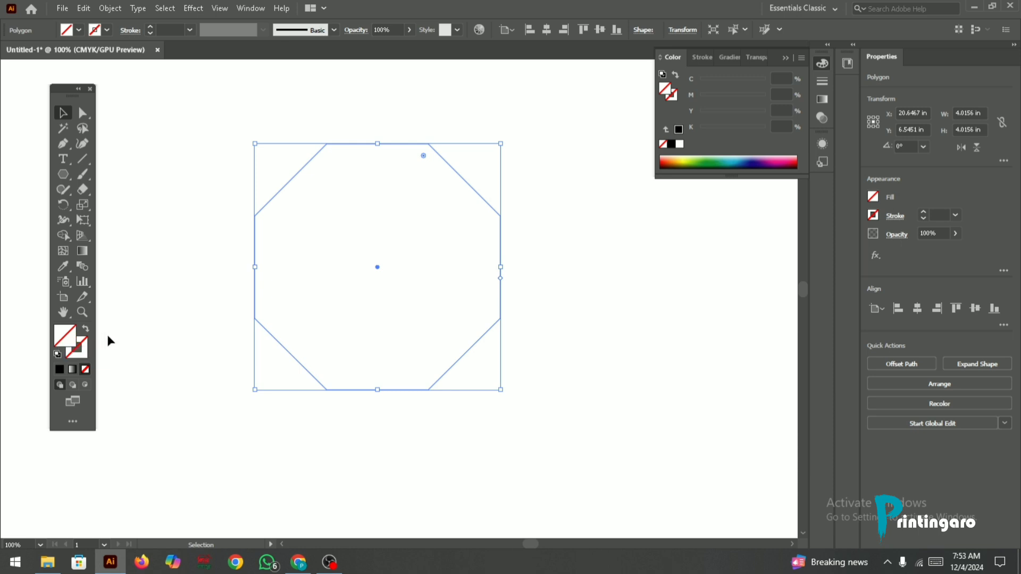
pyautogui.doubleClick(65, 337)
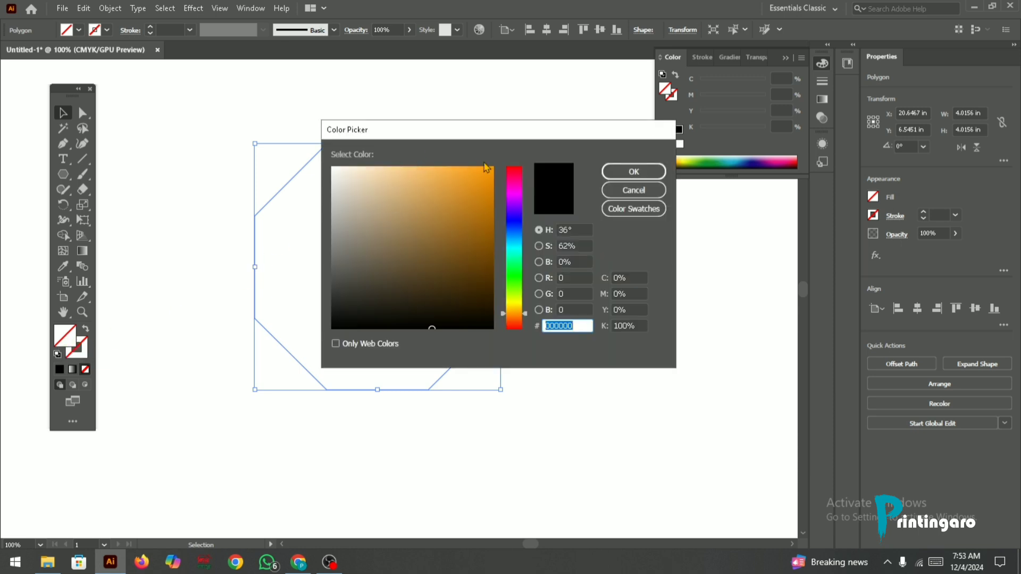
pyautogui.click(515, 191)
pyautogui.moveTo(515, 191); pyautogui.dragTo(515, 167)
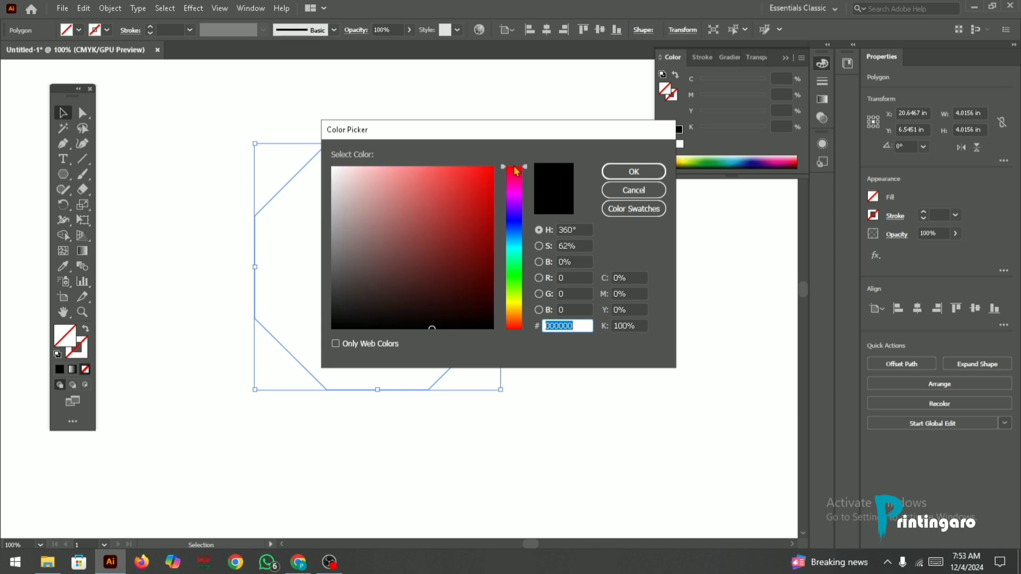
pyautogui.click(493, 167)
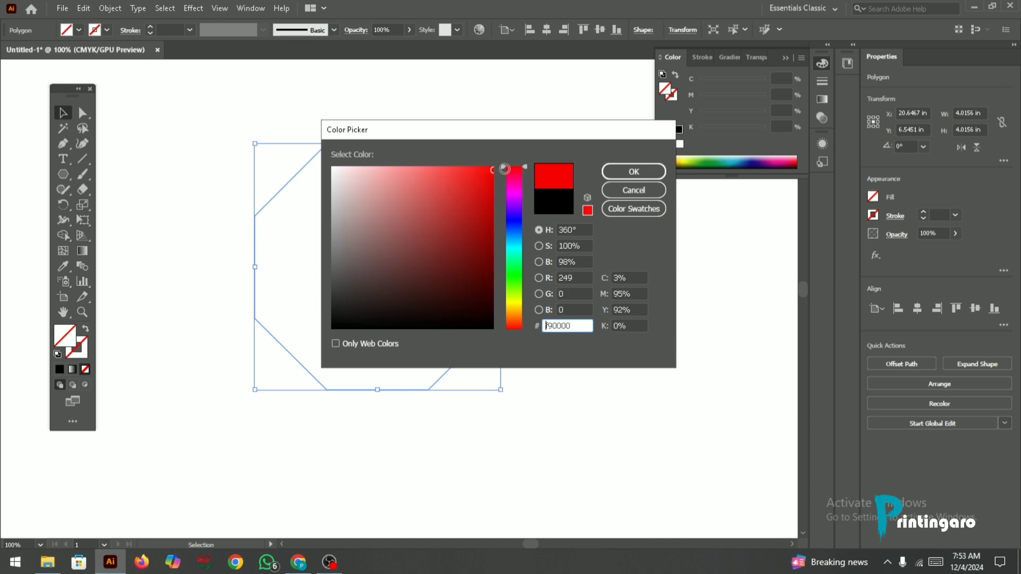
pyautogui.click(629, 175)
pyautogui.scroll(1, 548, 176)
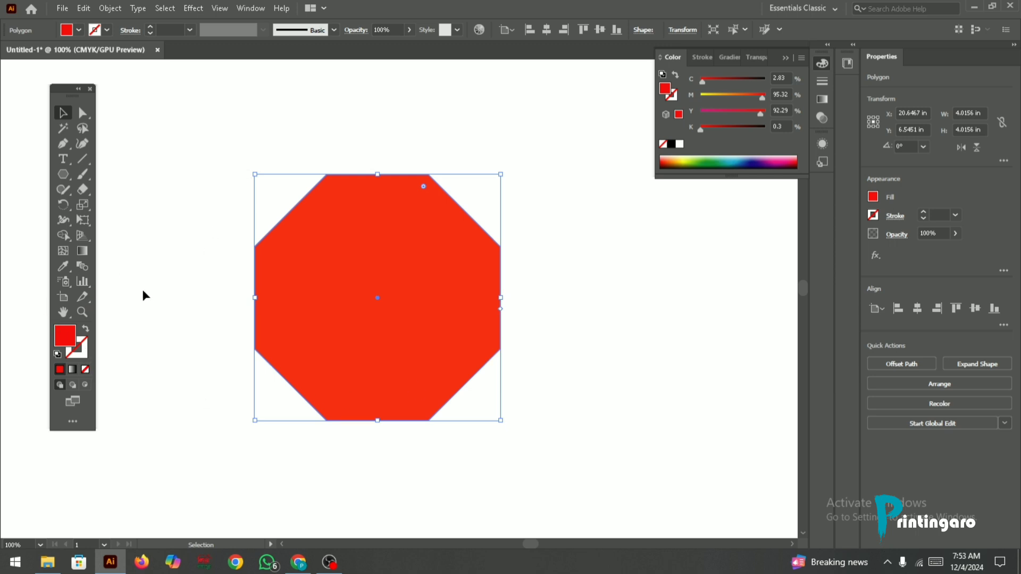
# - Move the octagon to the left and scale it down proportionally from its centre to about 1.49 in wide
pyautogui.click(240, 160)
pyautogui.moveTo(381, 241); pyautogui.dragTo(282, 245)
pyautogui.scroll(1, 306, 232)
pyautogui.scroll(-2, 306, 234)
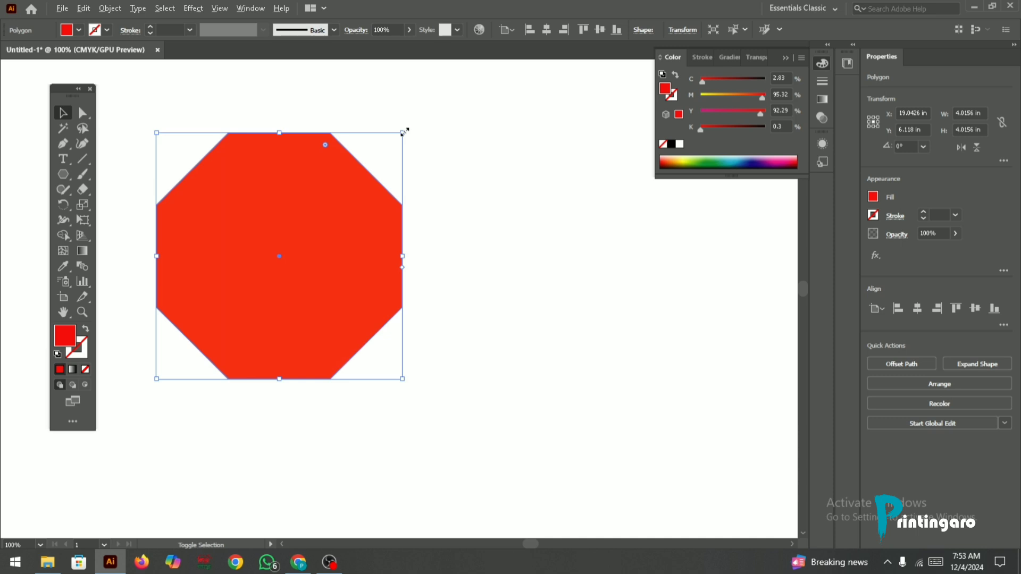
pyautogui.moveTo(404, 131); pyautogui.dragTo(347, 211)
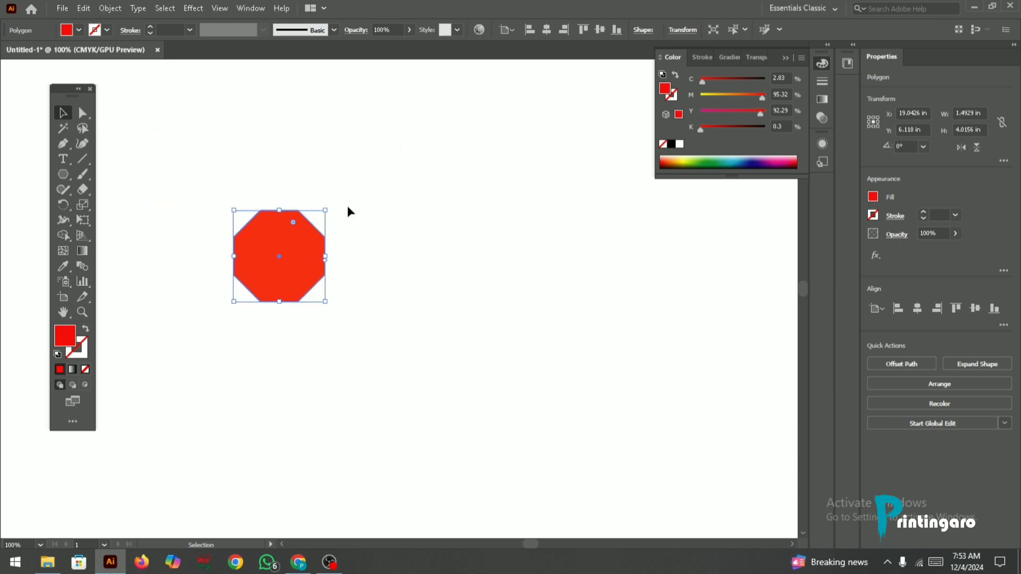
# - Duplicate the octagon directly to its right so that the two shapes touch edge to edge
pyautogui.scroll(4, 278, 252)
pyautogui.scroll(-1, 279, 255)
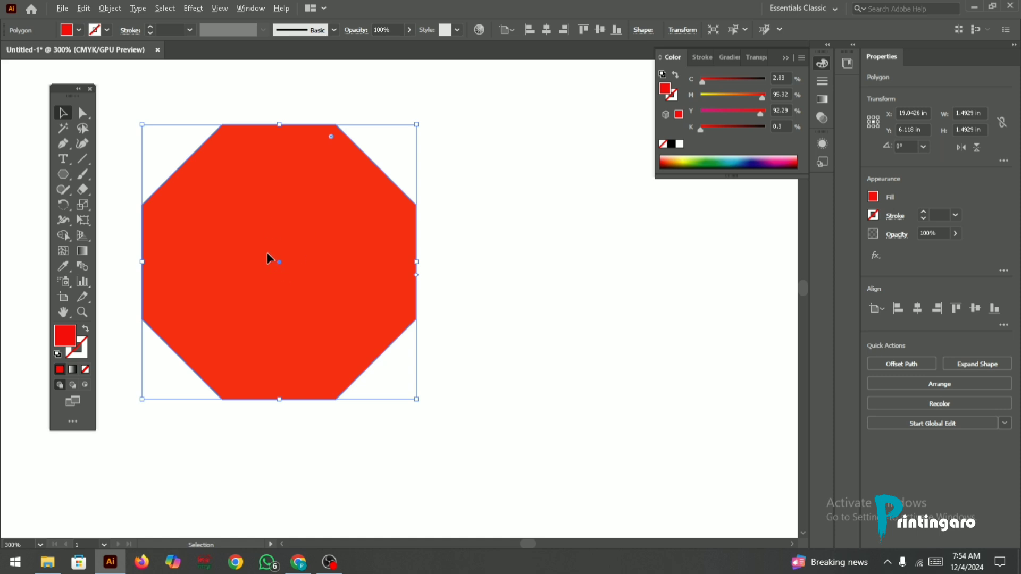
pyautogui.moveTo(267, 252); pyautogui.dragTo(537, 258)
pyautogui.scroll(-2, 268, 238)
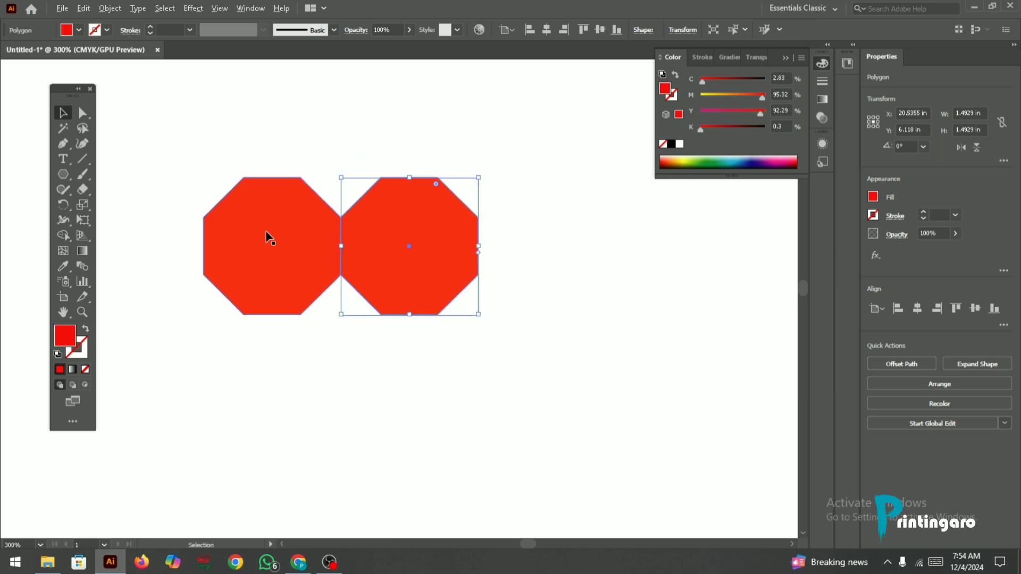
# - Repeat the octagon duplication with Transform Again until a horizontal row of 18 touching octagons is formed
pyautogui.scroll(-2, 269, 238)
pyautogui.hotkey('ctrl', 'd')
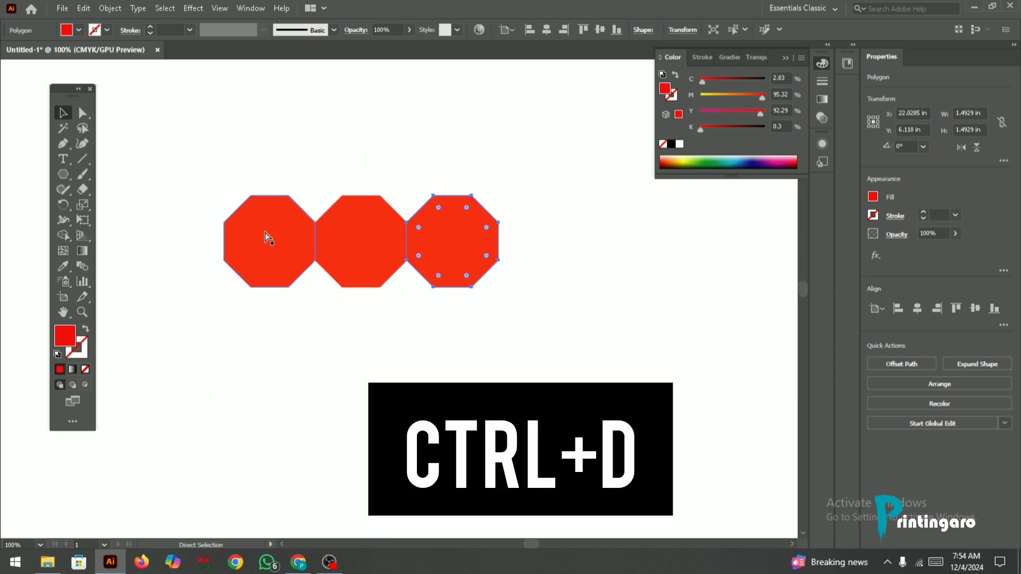
pyautogui.hotkey('ctrl', 'd')
pyautogui.press('v')
pyautogui.scroll(-1, 266, 234)
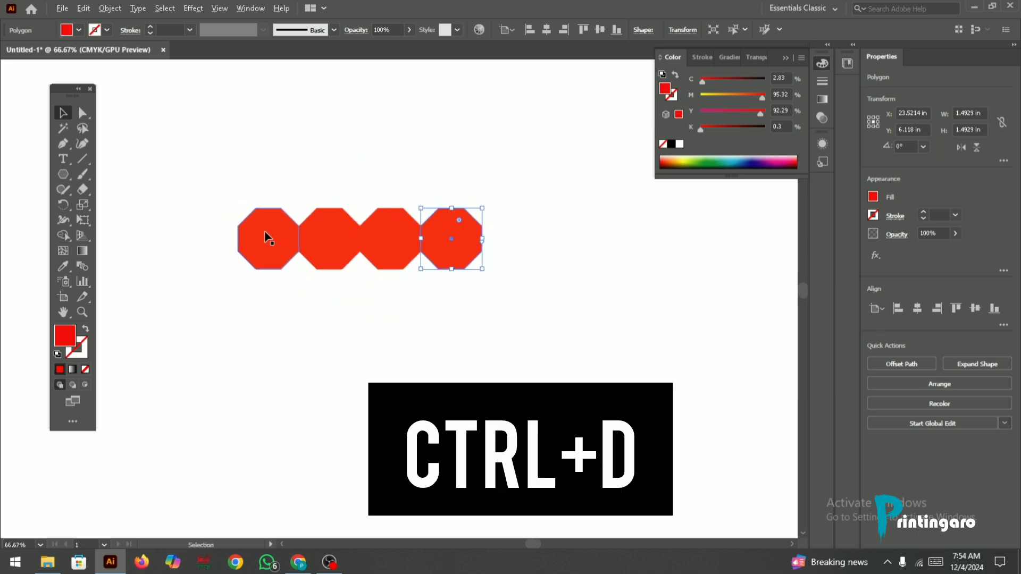
pyautogui.scroll(-3, 265, 237)
pyautogui.hotkey('ctrl', 'd')
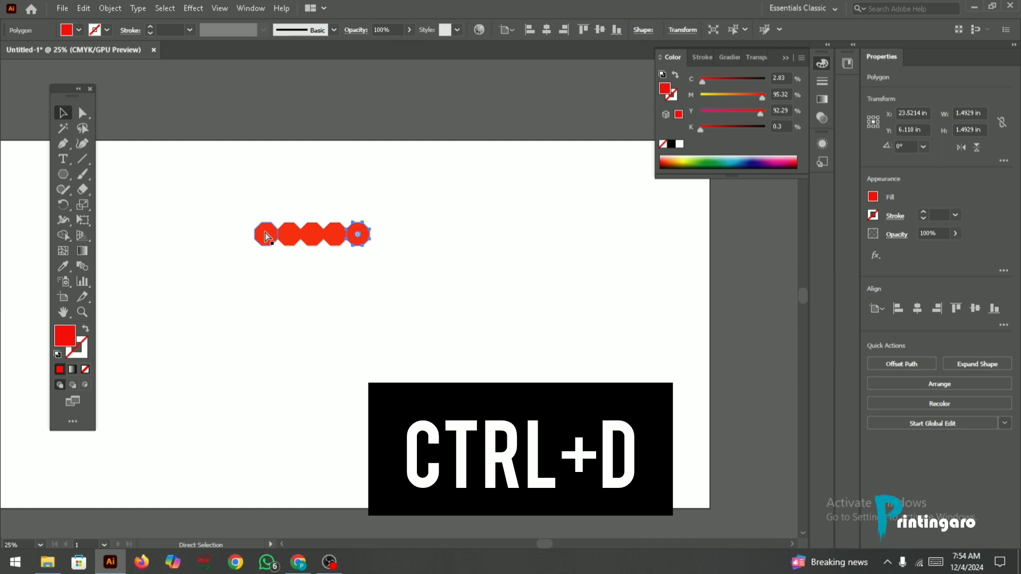
pyautogui.hotkey('ctrl', 'd')
pyautogui.hotkey('ctrl', 'd')
pyautogui.hotkey('ctrl', 'd')
pyautogui.hotkey('ctrl', 'd')
pyautogui.hotkey('ctrl', 'd')
pyautogui.hotkey('ctrl', 'd')
pyautogui.hotkey('ctrl', 'd')
pyautogui.hotkey('ctrl', 'd')
pyautogui.hotkey('ctrl', 'd')
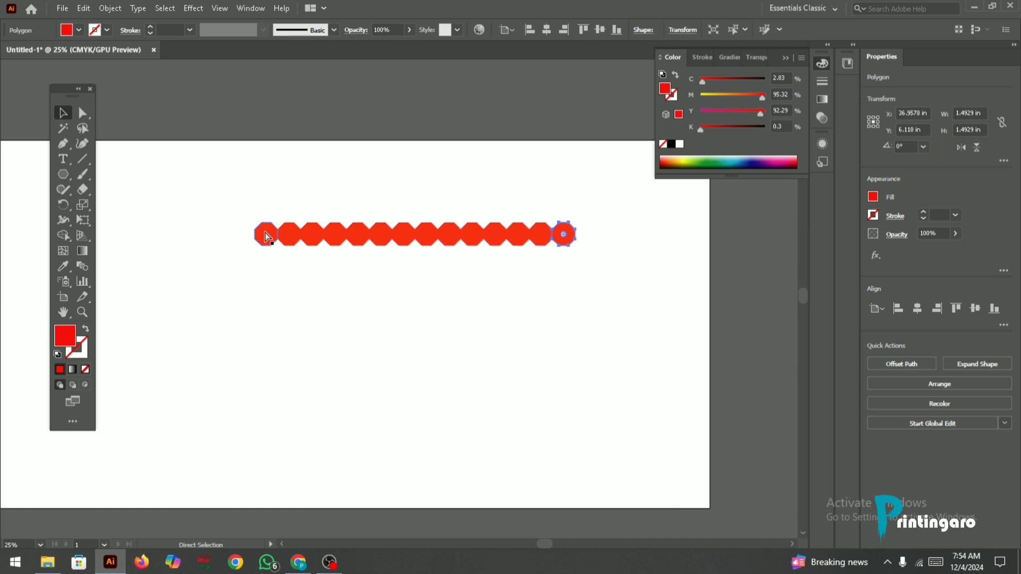
pyautogui.hotkey('ctrl', 'd')
pyautogui.hotkey('ctrl', 'd')
pyautogui.hotkey('ctrl', 'd')
pyautogui.hotkey('ctrl', 'd')
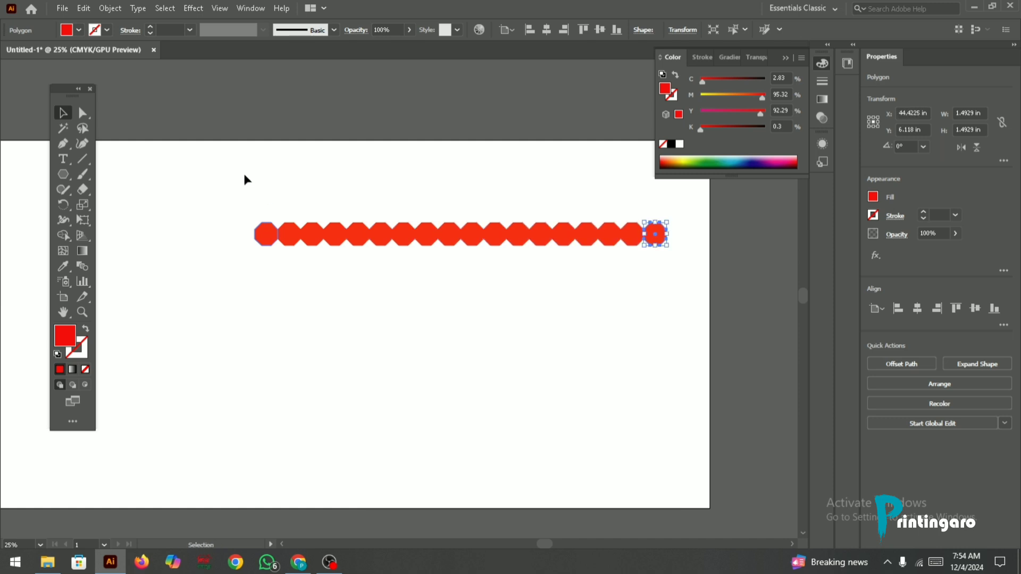
# - Select the whole row of octagons and duplicate it directly below, with the two rows touching edge to edge
pyautogui.moveTo(237, 211); pyautogui.dragTo(550, 270)
pyautogui.moveTo(682, 272); pyautogui.dragTo(683, 274)
pyautogui.scroll(6, 473, 248)
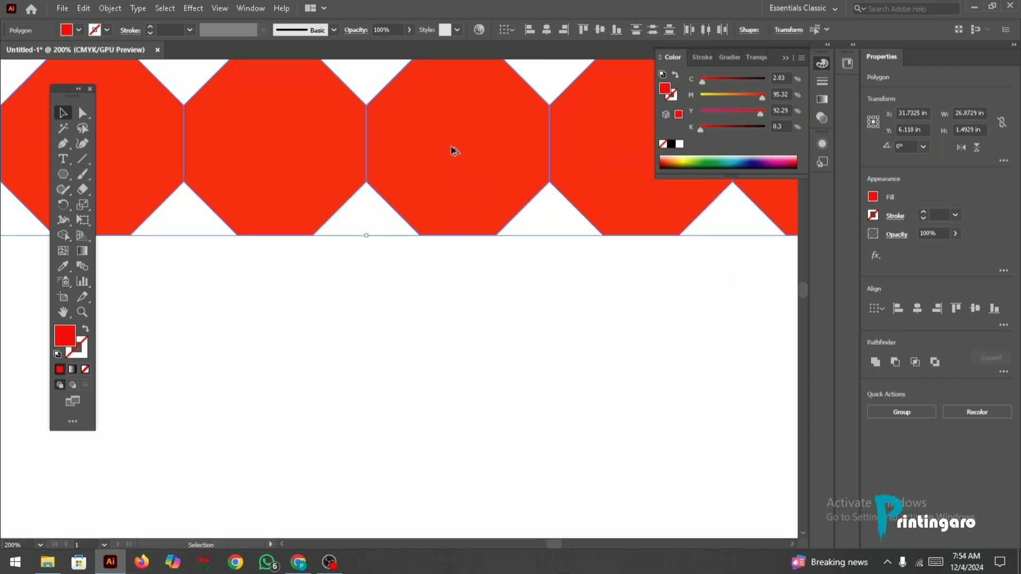
pyautogui.moveTo(453, 150); pyautogui.dragTo(456, 335)
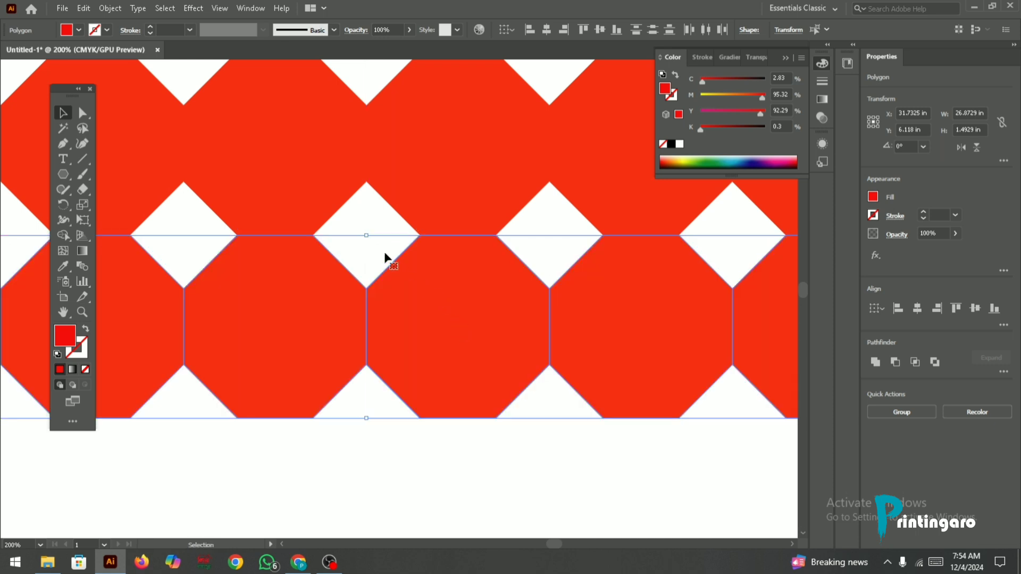
pyautogui.keyDown('alt'); pyautogui.scroll(-6, 385, 254); pyautogui.keyUp('alt')
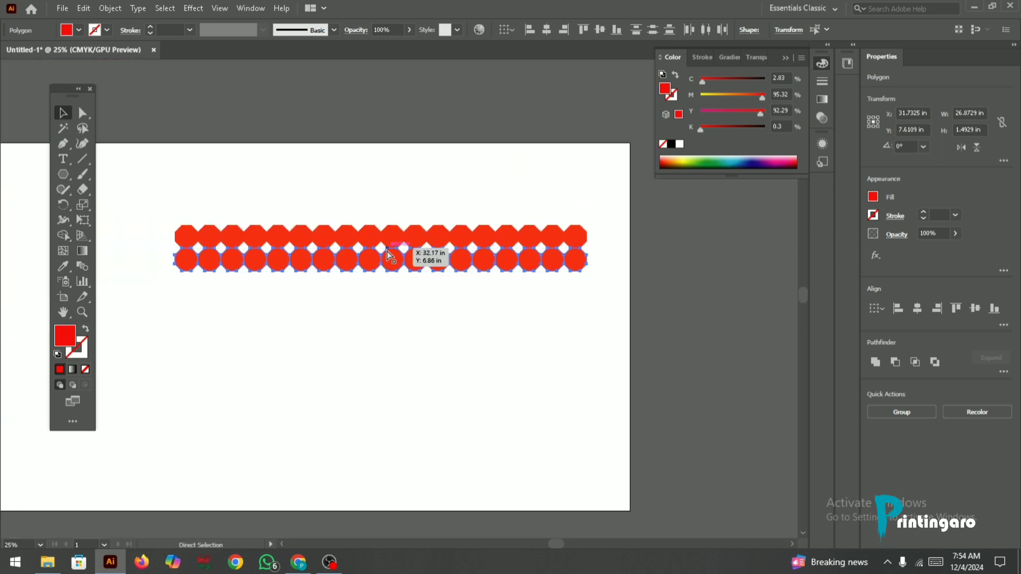
# - Repeat the row duplication with Transform Again until 10 touching rows of octagons are stacked down the artboard
pyautogui.hotkey('ctrl', 'd')
pyautogui.hotkey('ctrl', 'd')
pyautogui.hotkey('ctrl', 'd')
pyautogui.hotkey('ctrl', 'd')
pyautogui.hotkey('ctrl', 'd')
pyautogui.hotkey('ctrl', 'd')
pyautogui.hotkey('ctrl', 'd')
pyautogui.hotkey('ctrl', 'd')
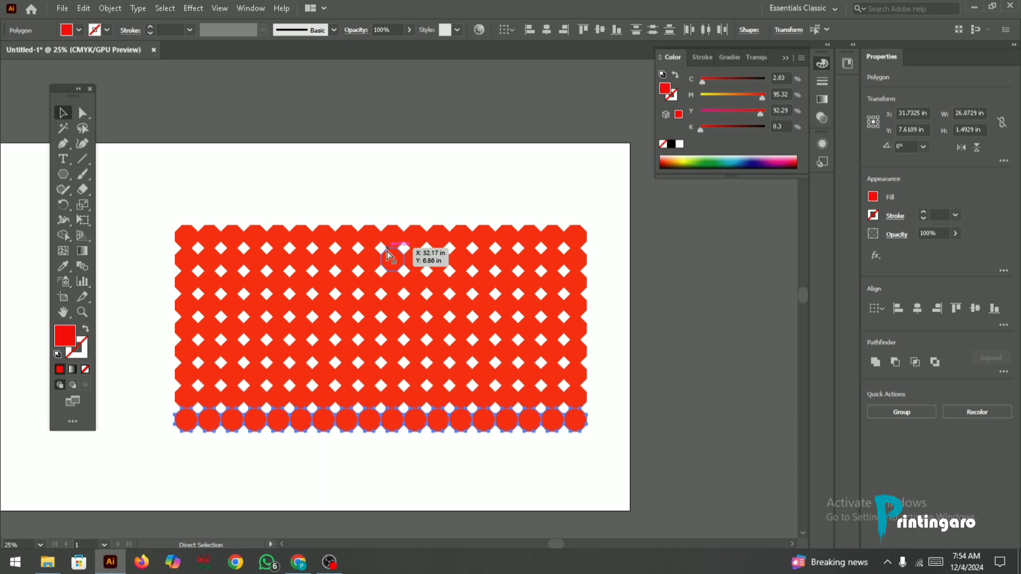
# - Select every octagon in the grid and give them all a black stroke of 3 pt
pyautogui.scroll(-3, 384, 246)
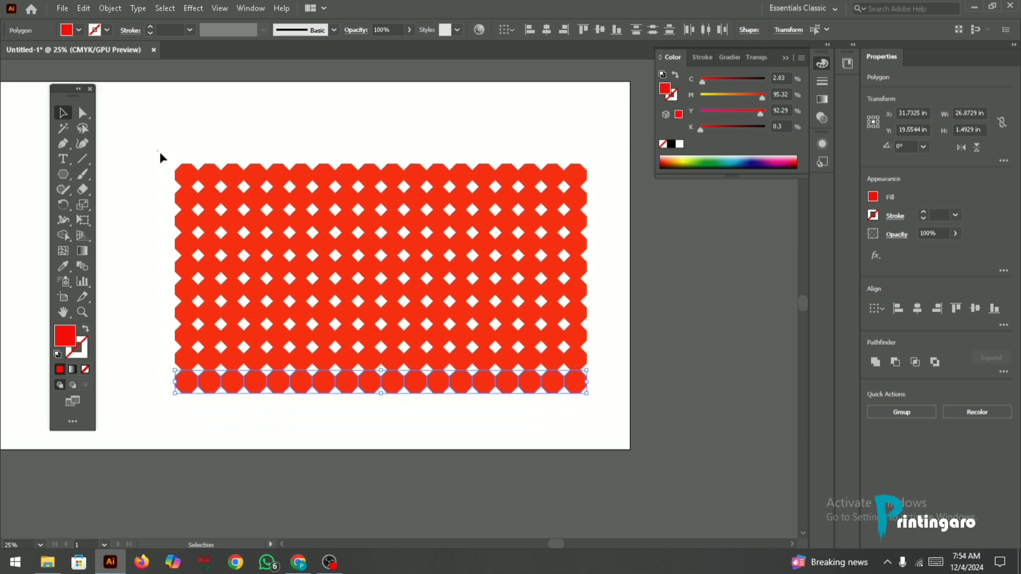
pyautogui.moveTo(159, 152); pyautogui.dragTo(603, 399)
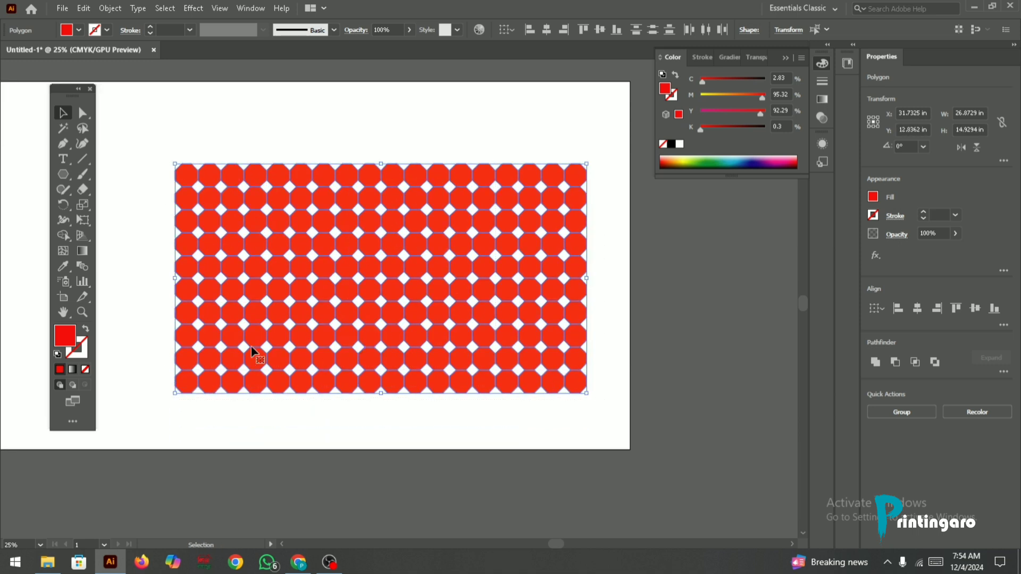
pyautogui.click(73, 357)
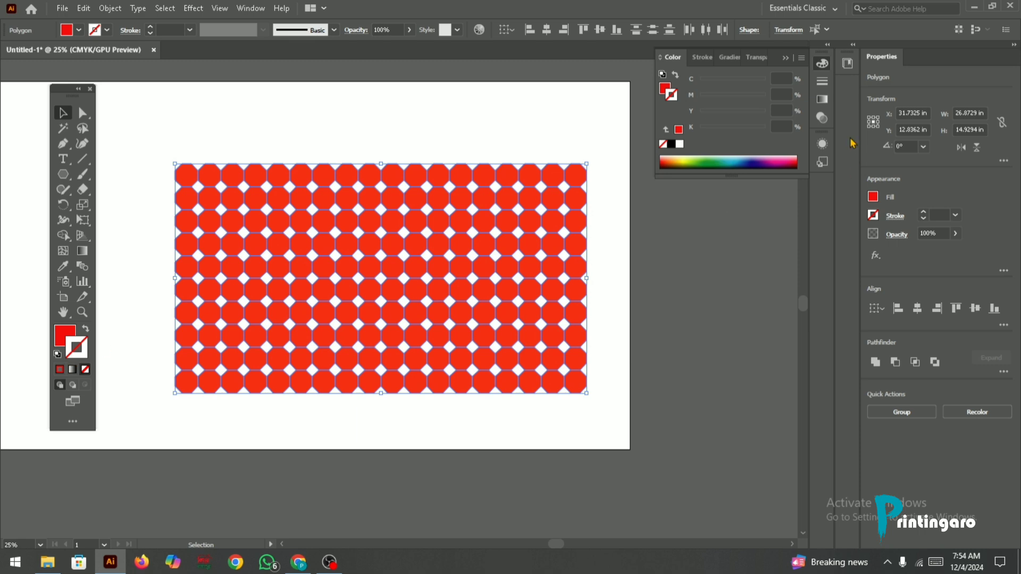
pyautogui.click(672, 145)
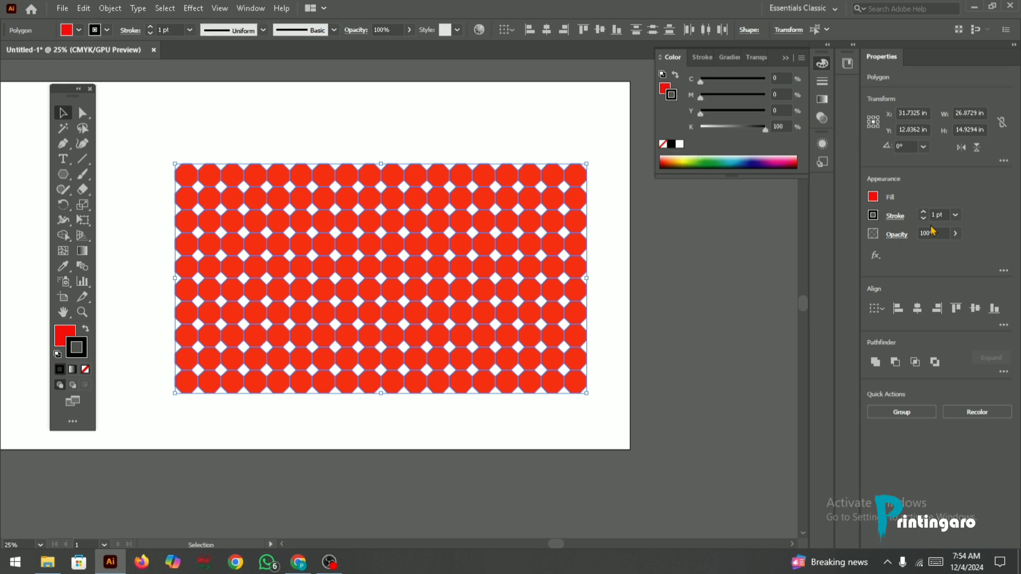
pyautogui.click(924, 212)
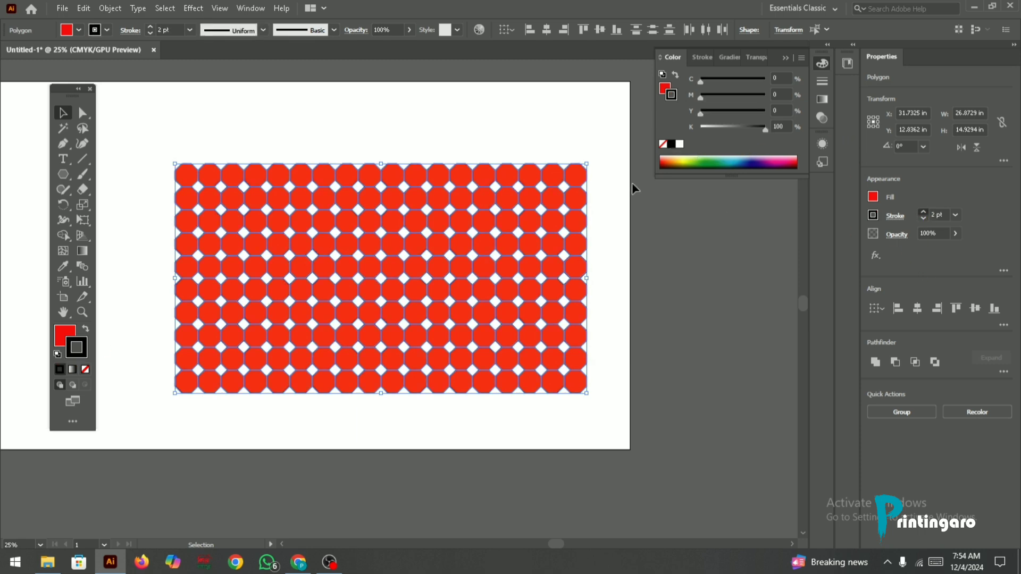
pyautogui.click(509, 144)
pyautogui.scroll(2, 404, 231)
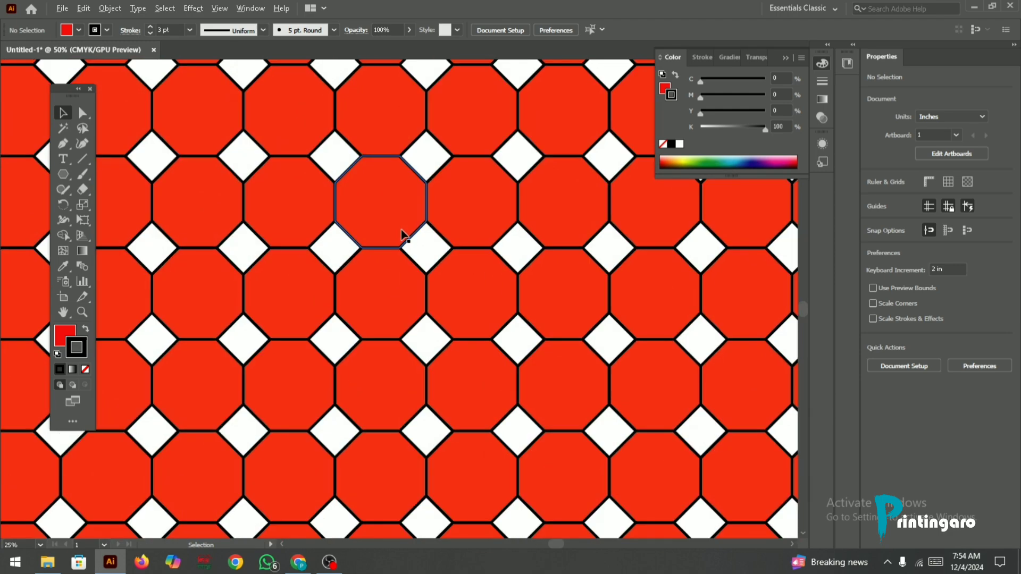
pyautogui.scroll(-2, 404, 231)
pyautogui.scroll(-2, 528, 264)
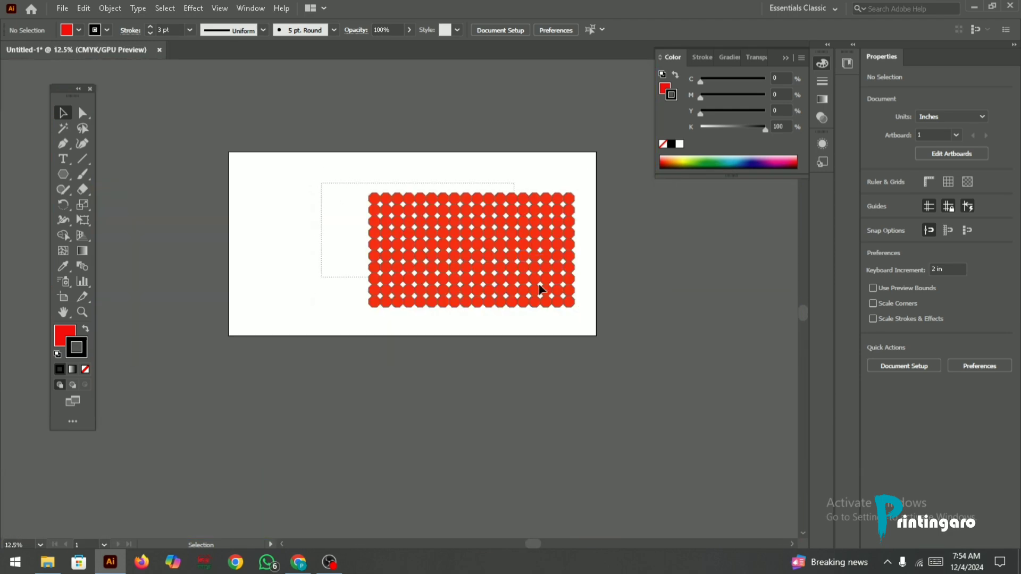
# - Move the whole octagon pattern left and slightly up, to about X 24.5 in and Y 11.8 in, and deselect it
pyautogui.moveTo(525, 252); pyautogui.dragTo(470, 242)
pyautogui.scroll(4, 407, 214)
pyautogui.scroll(-2, 350, 175)
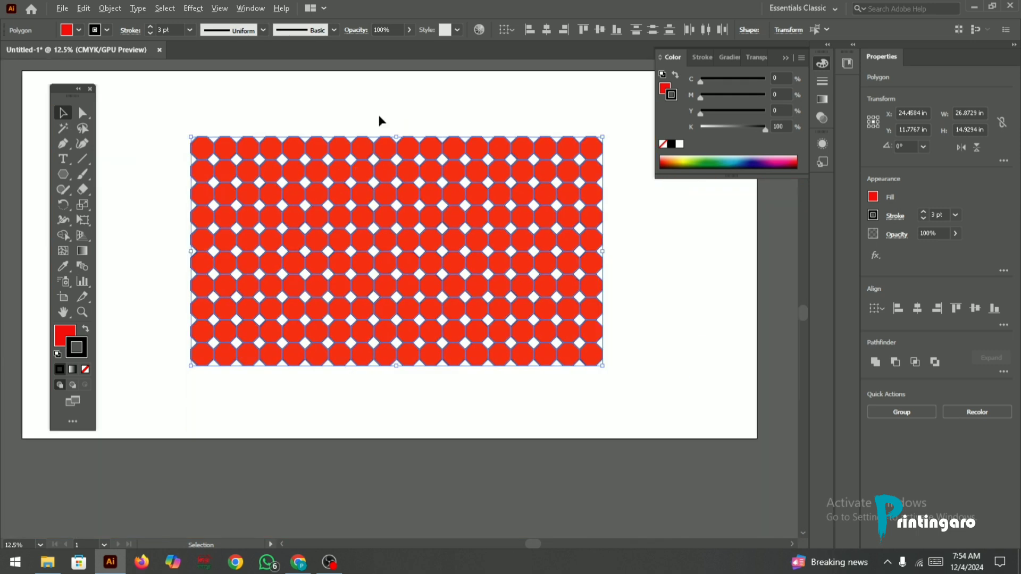
pyautogui.click(394, 120)
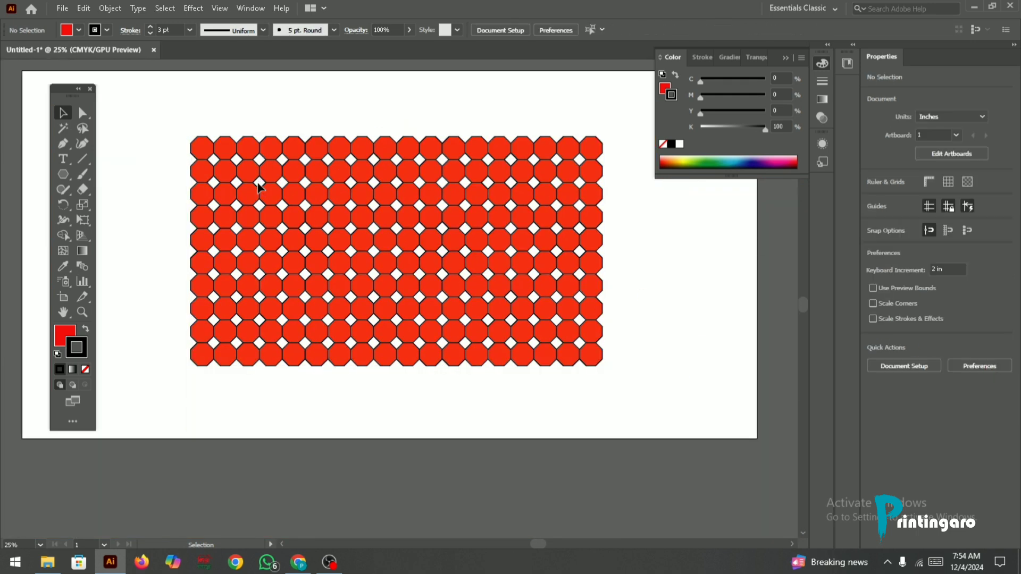
# - Recolour one octagon in the third row yellow with 0% magenta, and one in the sixth row pink by removing its yellow
pyautogui.scroll(2, 281, 203)
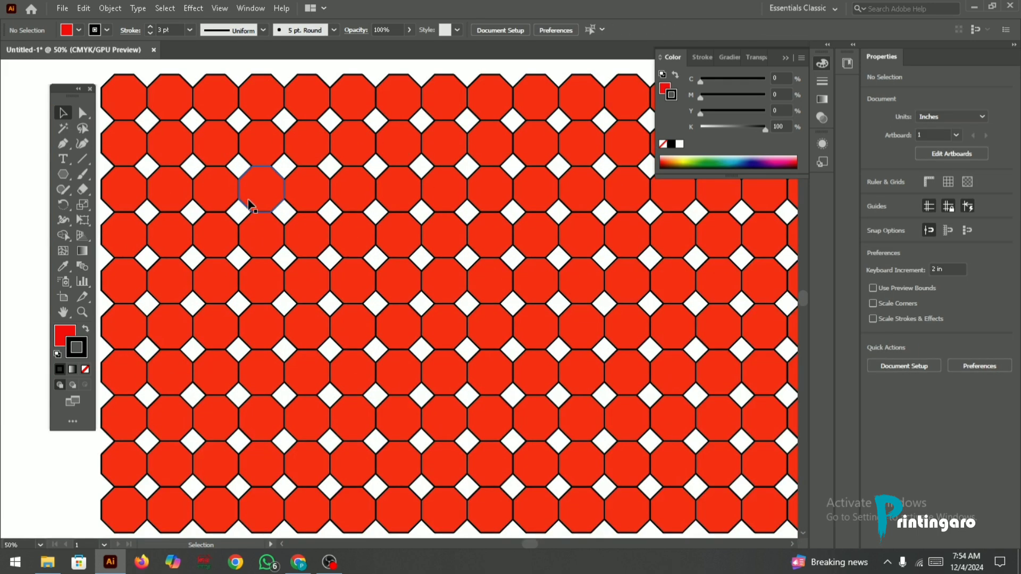
pyautogui.scroll(-1, 246, 204)
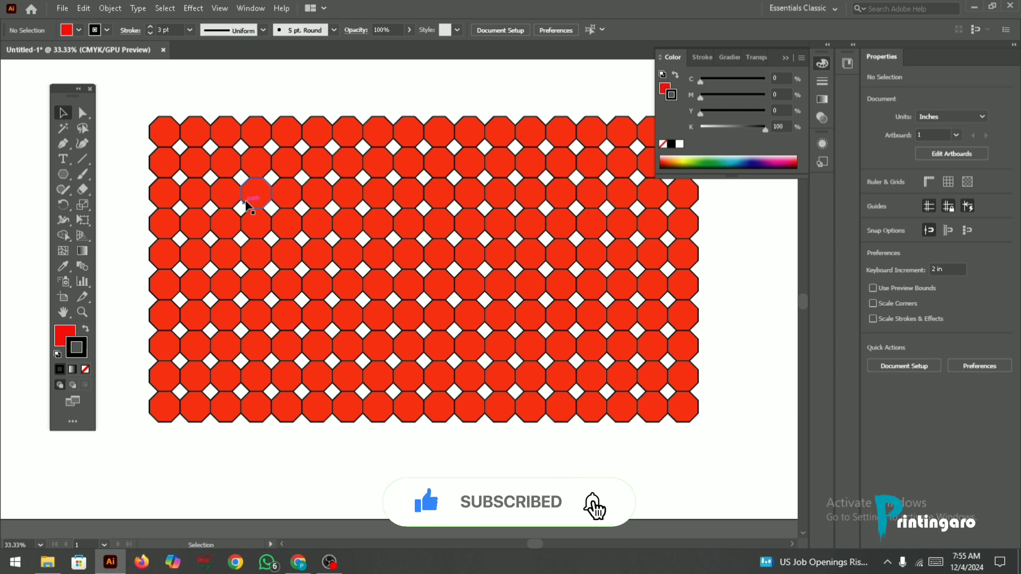
pyautogui.scroll(4, 246, 202)
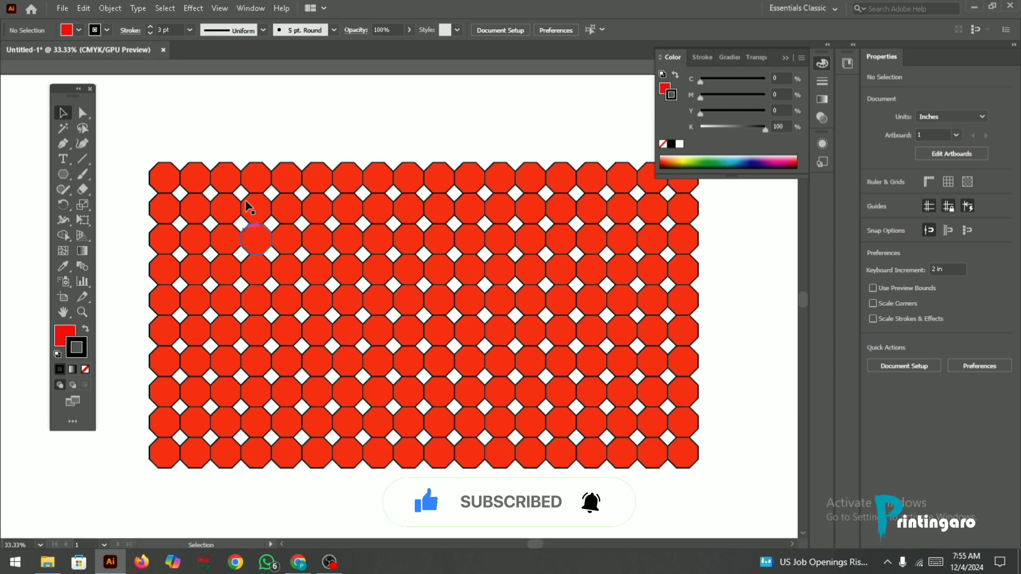
pyautogui.scroll(-4, 255, 204)
pyautogui.scroll(2, 259, 207)
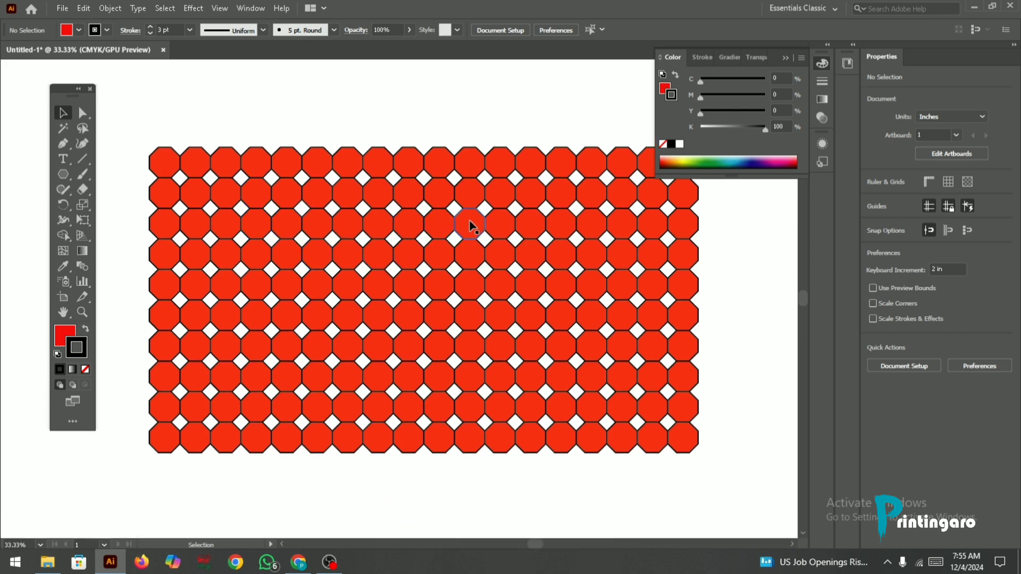
pyautogui.click(472, 221)
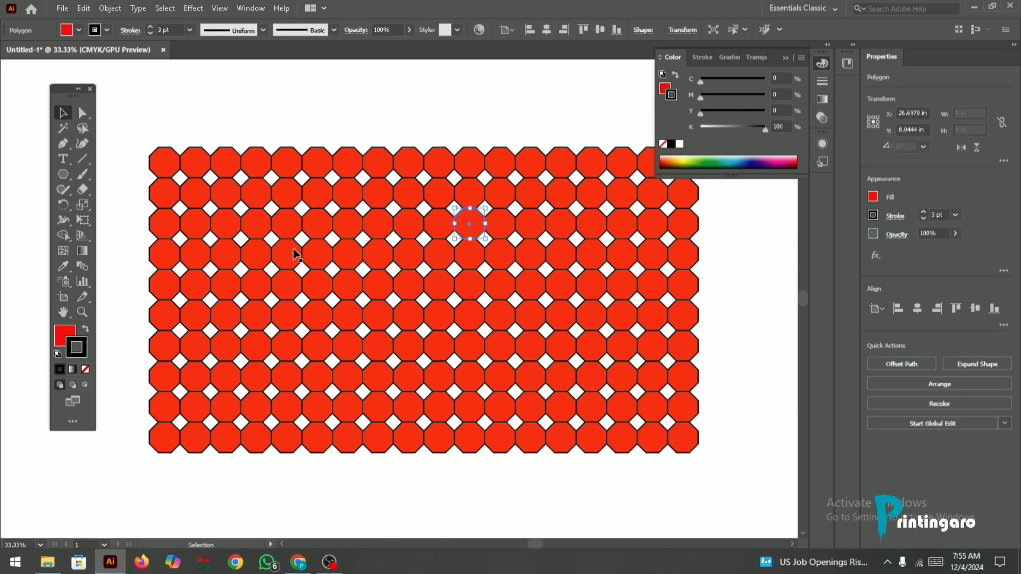
pyautogui.click(68, 333)
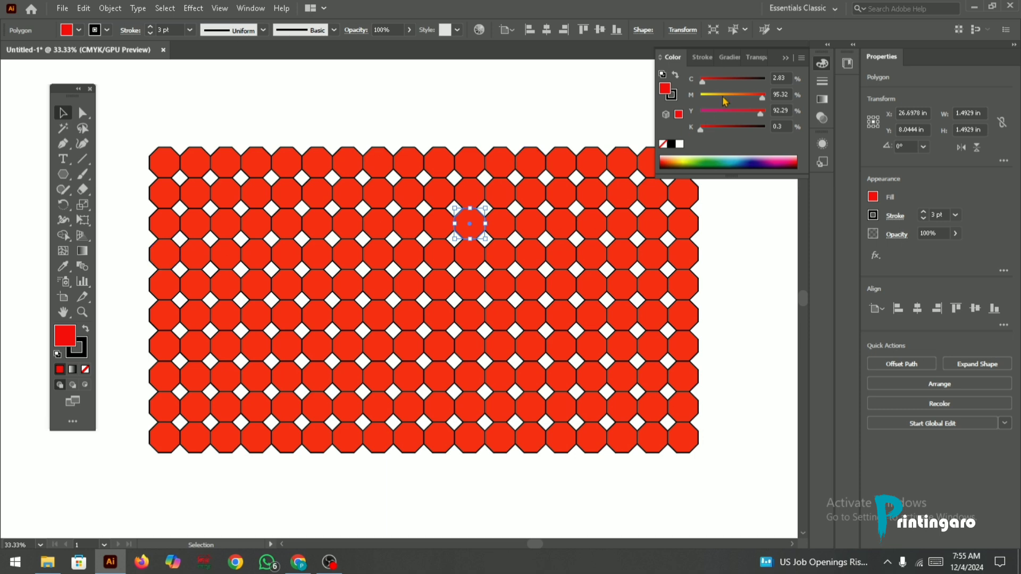
pyautogui.moveTo(724, 95); pyautogui.dragTo(615, 95)
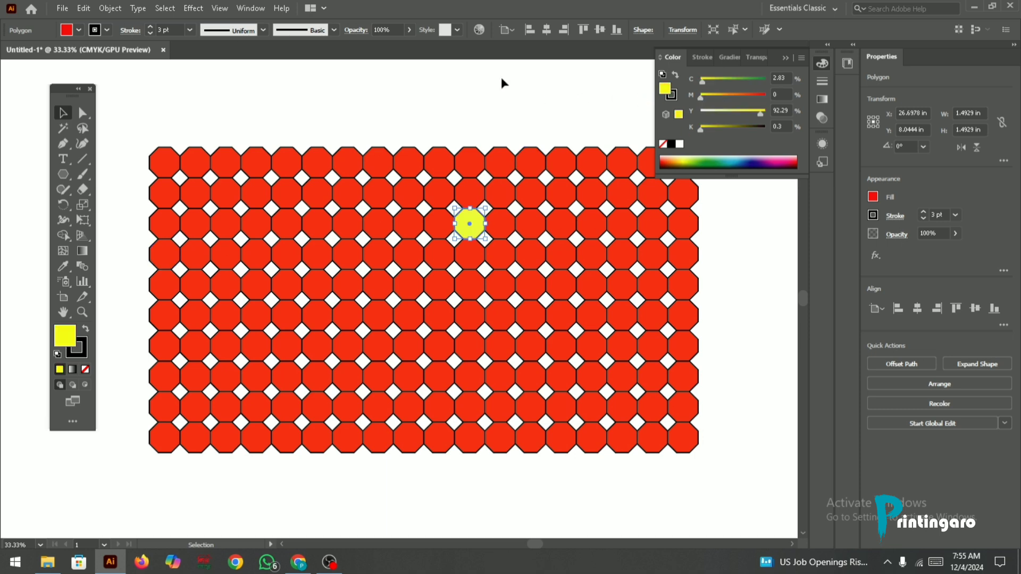
pyautogui.click(375, 313)
pyautogui.moveTo(761, 113); pyautogui.dragTo(599, 113)
# - Fill another octagon in the sixth row with olive green, setting magenta to 35% and cyan to 60%
pyautogui.click(508, 322)
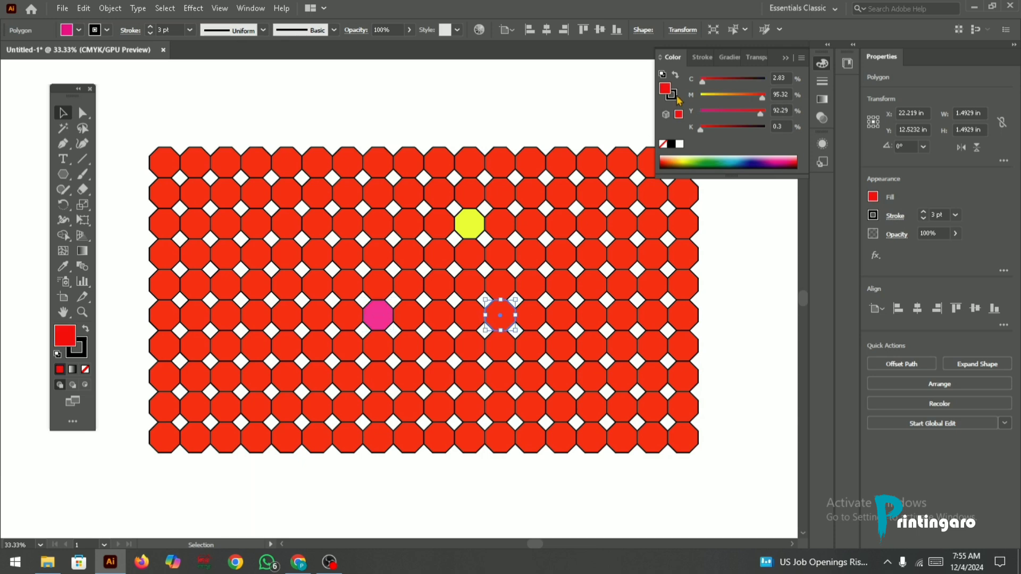
pyautogui.click(725, 95)
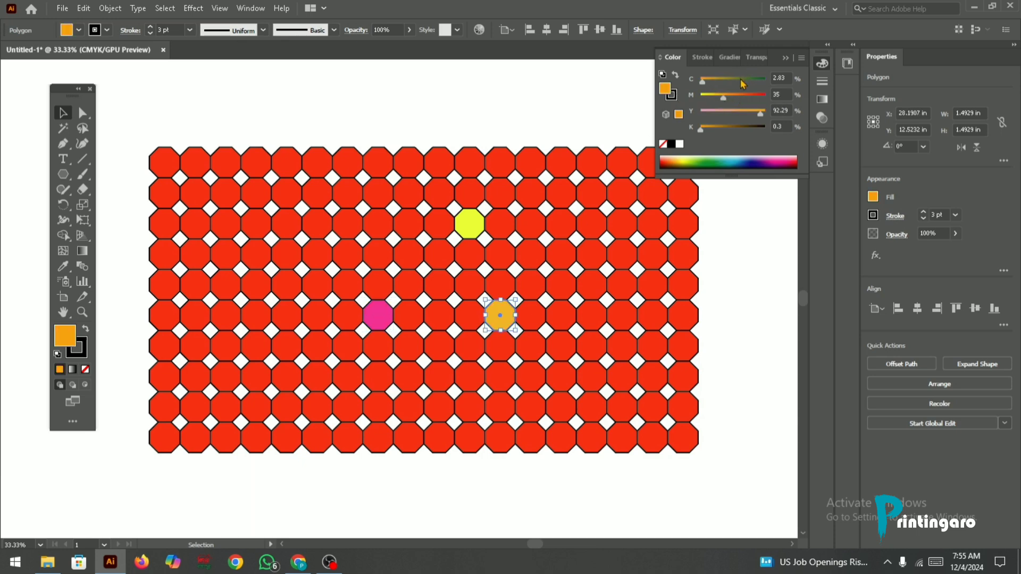
pyautogui.click(741, 80)
pyautogui.click(475, 98)
# - Select the entire octagon pattern, including the recoloured shapes, and delete it from the artboard
pyautogui.scroll(2, 444, 140)
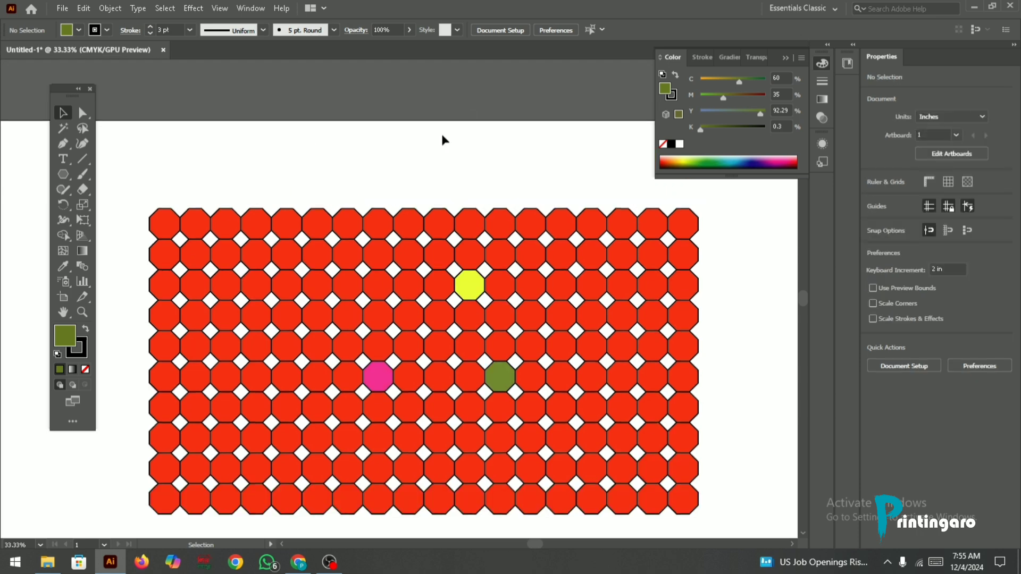
pyautogui.scroll(-1, 419, 145)
pyautogui.scroll(-1, 419, 144)
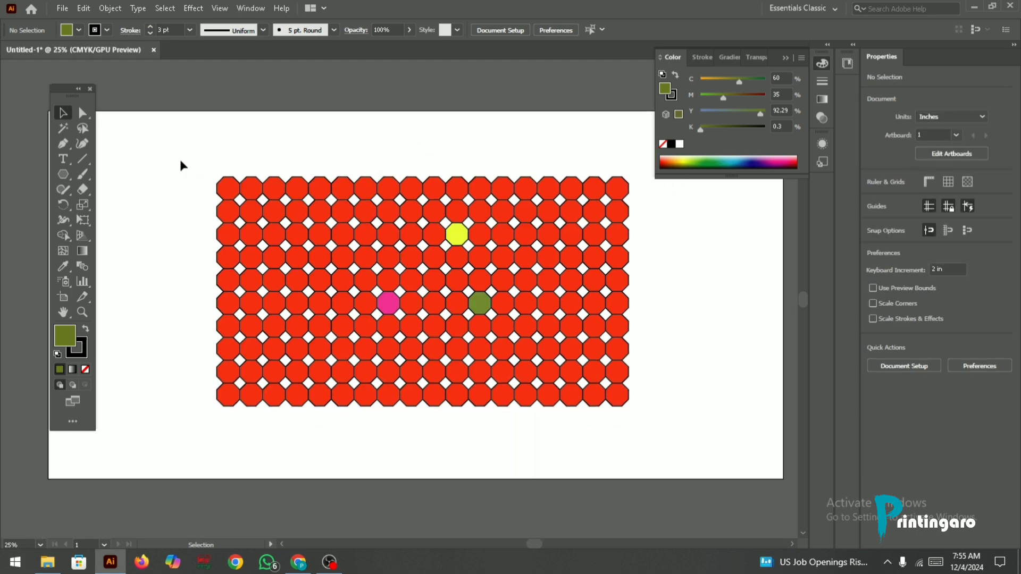
pyautogui.moveTo(180, 159); pyautogui.dragTo(713, 468)
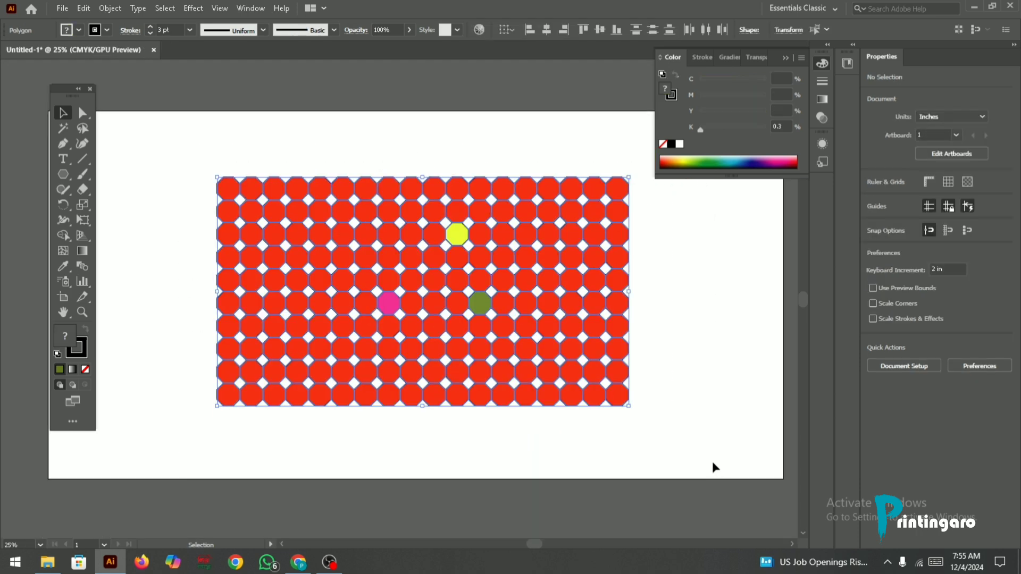
pyautogui.press('Delete')
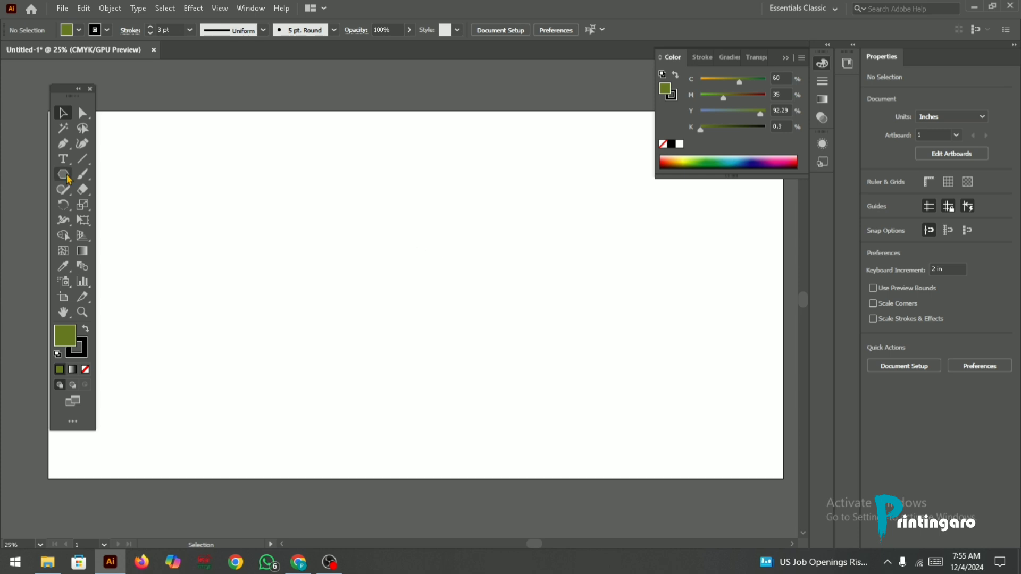
# - Draw an olive octagon about 8.97 in wide on the empty artboard and move it down to about Y 10 in
pyautogui.click(63, 174)
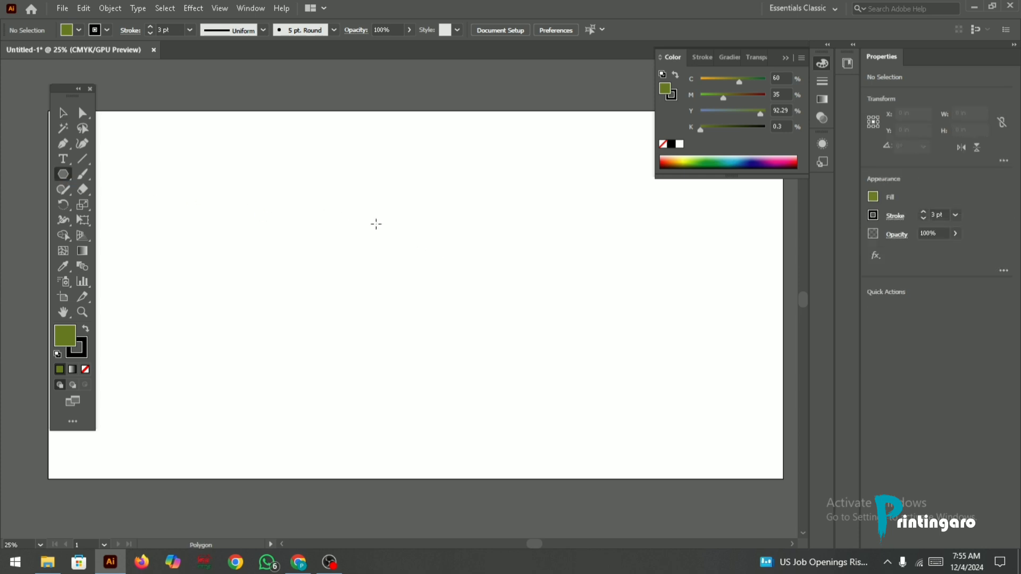
pyautogui.moveTo(376, 223); pyautogui.dragTo(425, 292)
pyautogui.click(63, 113)
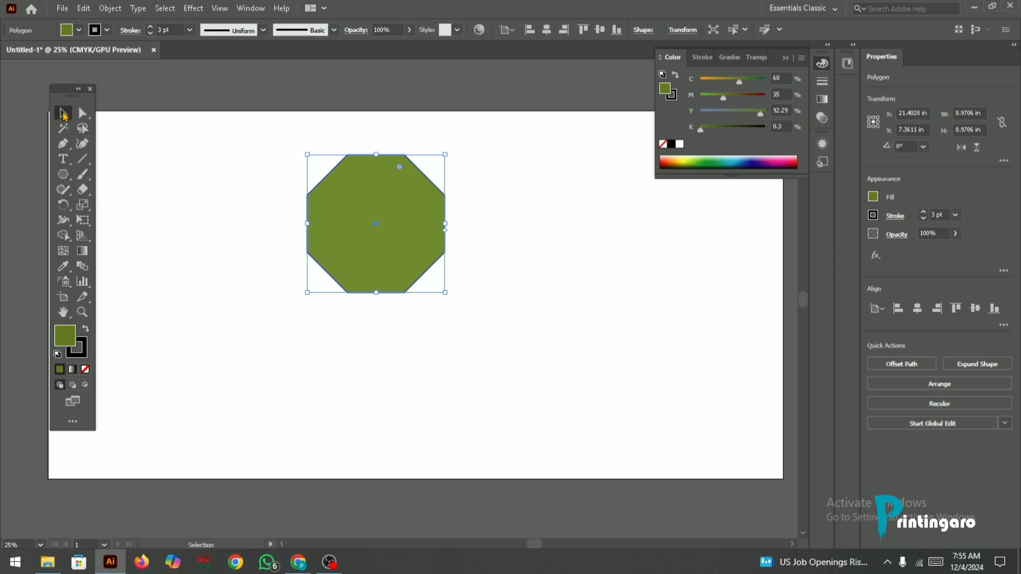
pyautogui.moveTo(373, 202); pyautogui.dragTo(379, 240)
pyautogui.scroll(2, 374, 244)
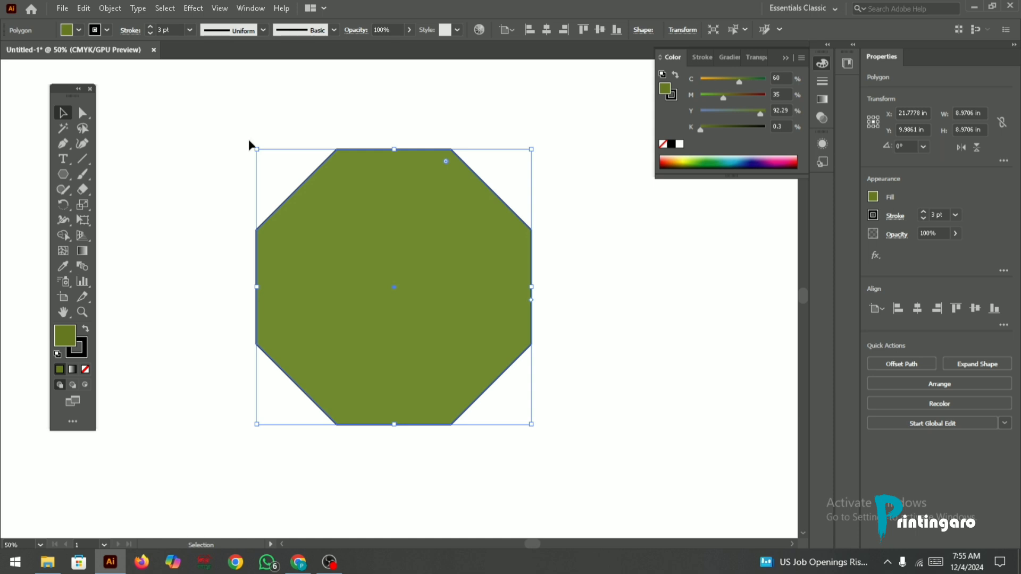
# - Try rotating the octagon freely around its centre twice, and undo both rotations
pyautogui.moveTo(250, 145); pyautogui.dragTo(202, 317)
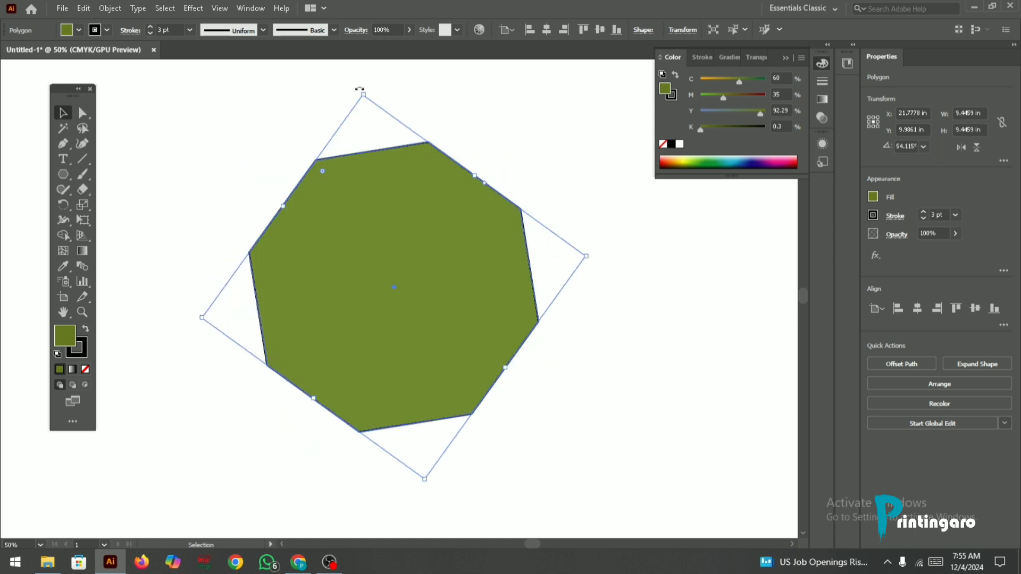
pyautogui.moveTo(360, 88); pyautogui.dragTo(541, 237)
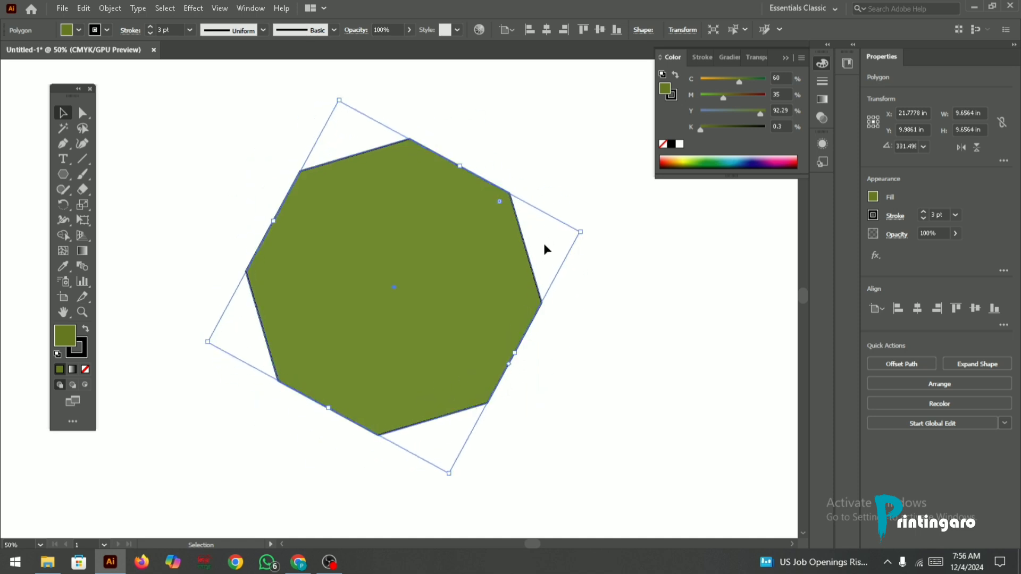
pyautogui.hotkey('ctrl', 'z')
pyautogui.hotkey('ctrl', 'z')
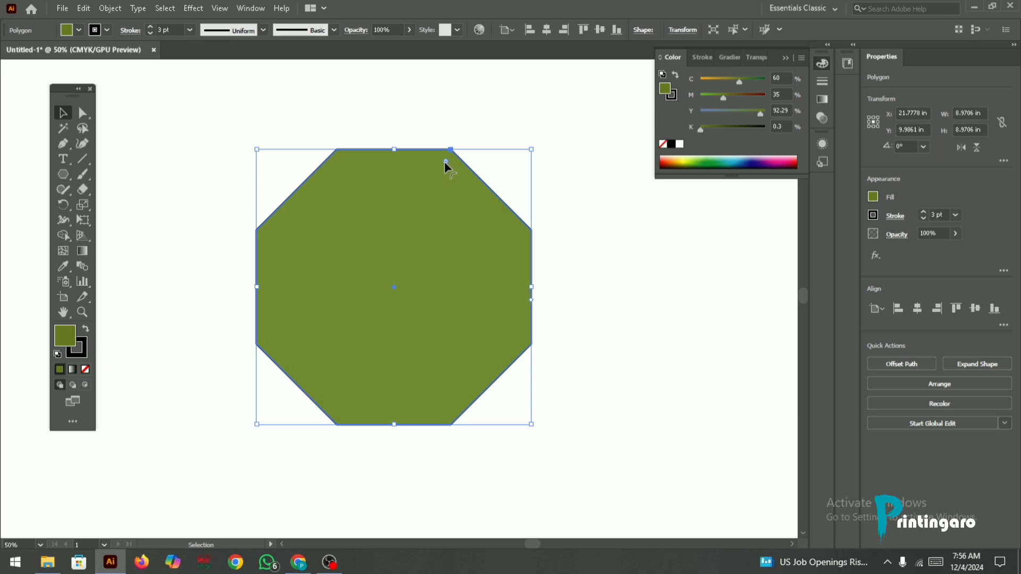
# - Try rounding all the octagon's corners to the maximum with the live corner widget, and undo the rounding
pyautogui.scroll(4, 446, 161)
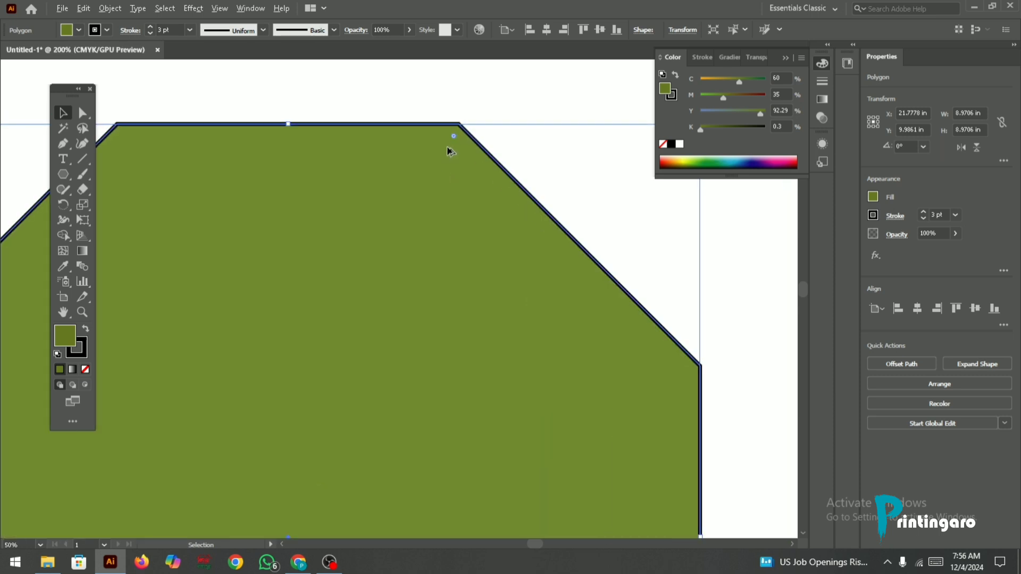
pyautogui.scroll(-3, 448, 149)
pyautogui.moveTo(448, 148); pyautogui.dragTo(245, 467)
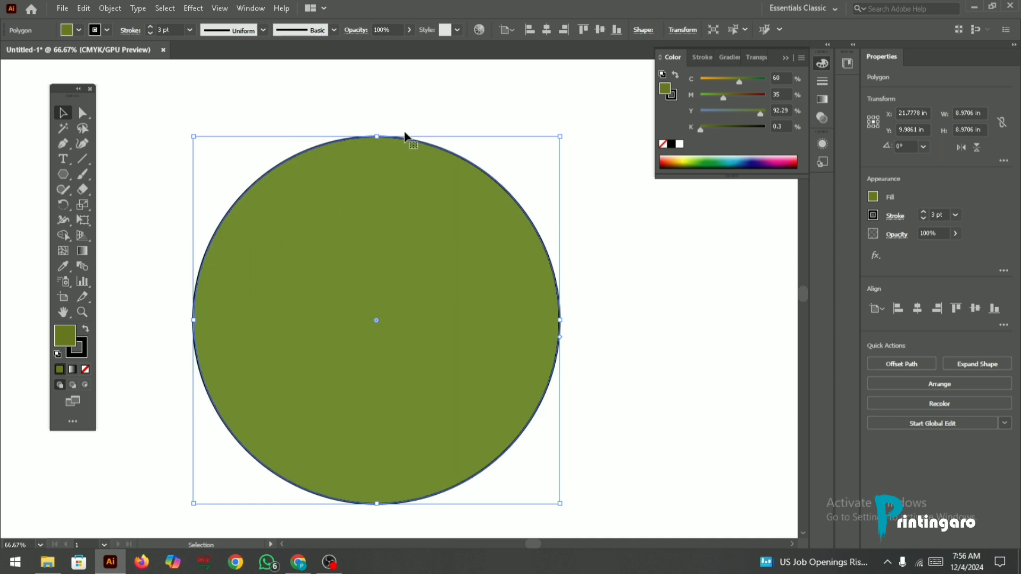
pyautogui.click(405, 132)
pyautogui.hotkey('ctrl', 'z')
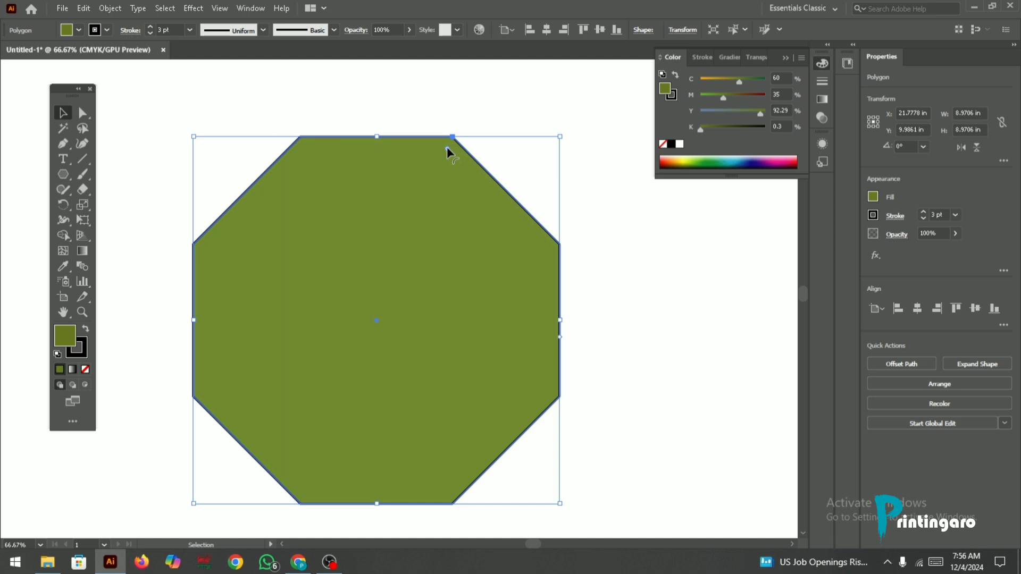
# - Reselect the octagon and examine the live corner widget inside its upper-right corner
pyautogui.click(456, 125)
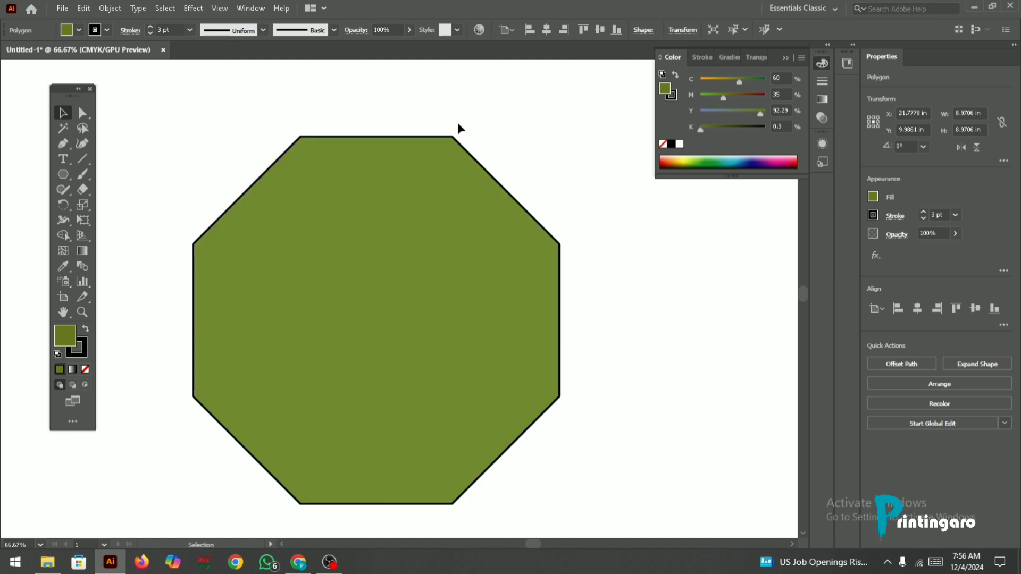
pyautogui.click(448, 149)
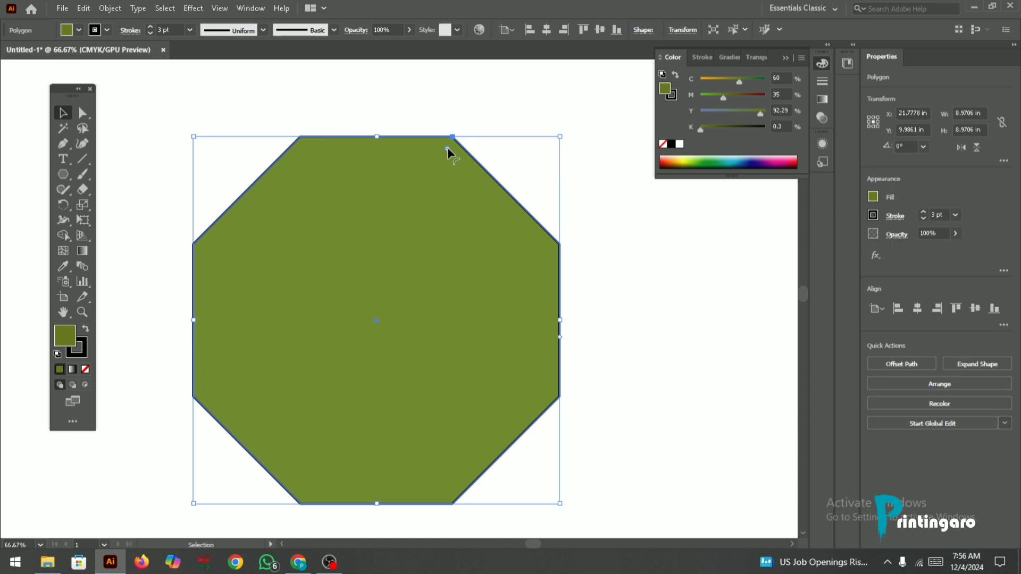
pyautogui.scroll(4, 448, 147)
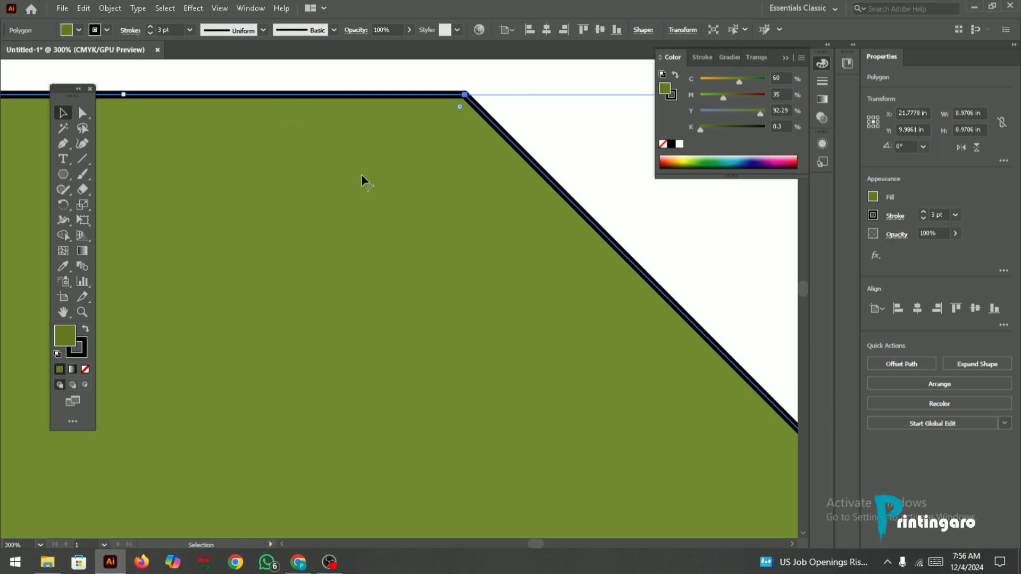
# - Try rounding the octagon's corner at the right end of its top edge with the Direct Selection tool, and undo the rounding
pyautogui.scroll(-2, 362, 173)
pyautogui.click(83, 113)
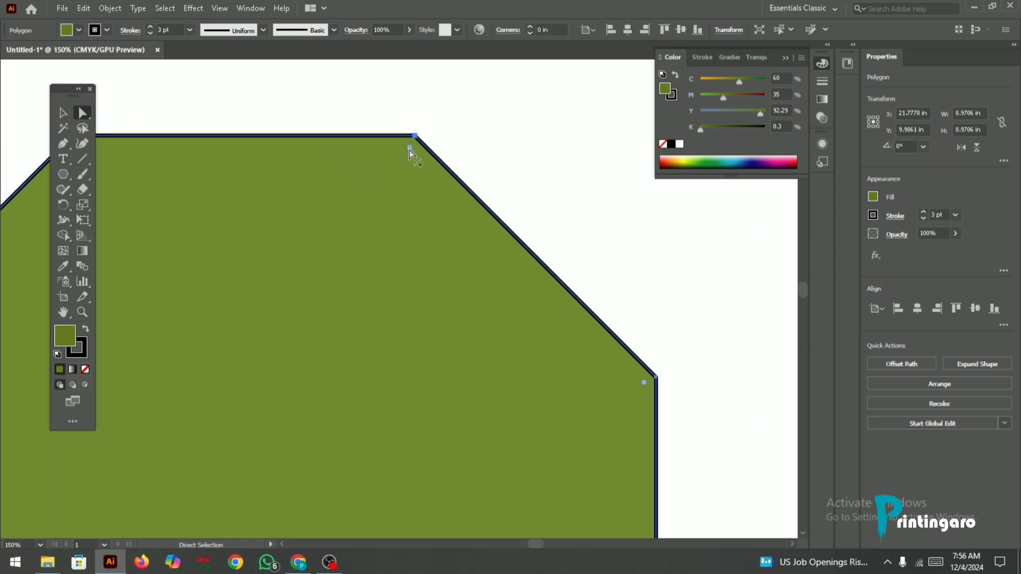
pyautogui.scroll(-2, 410, 154)
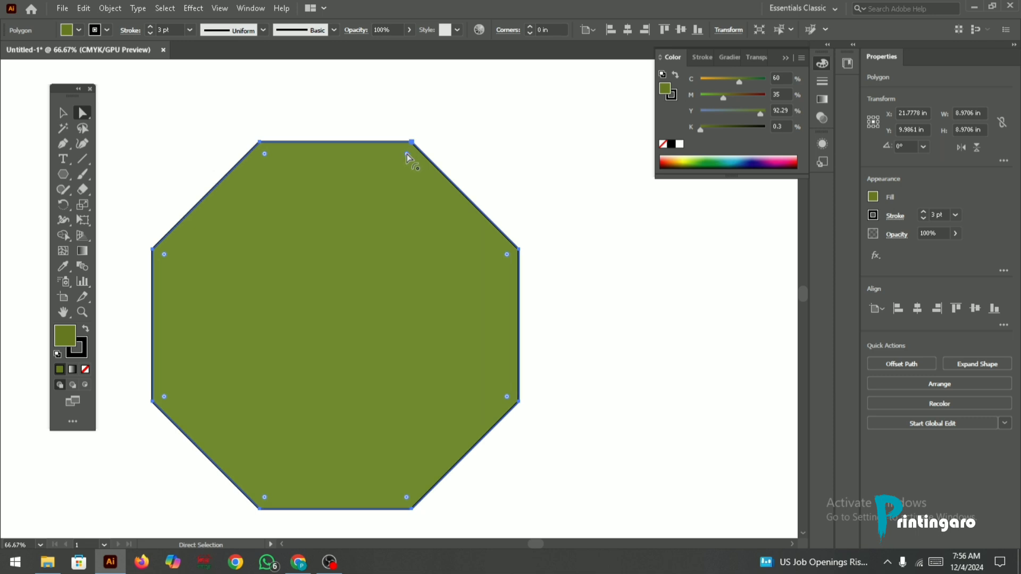
pyautogui.moveTo(401, 168); pyautogui.dragTo(292, 383)
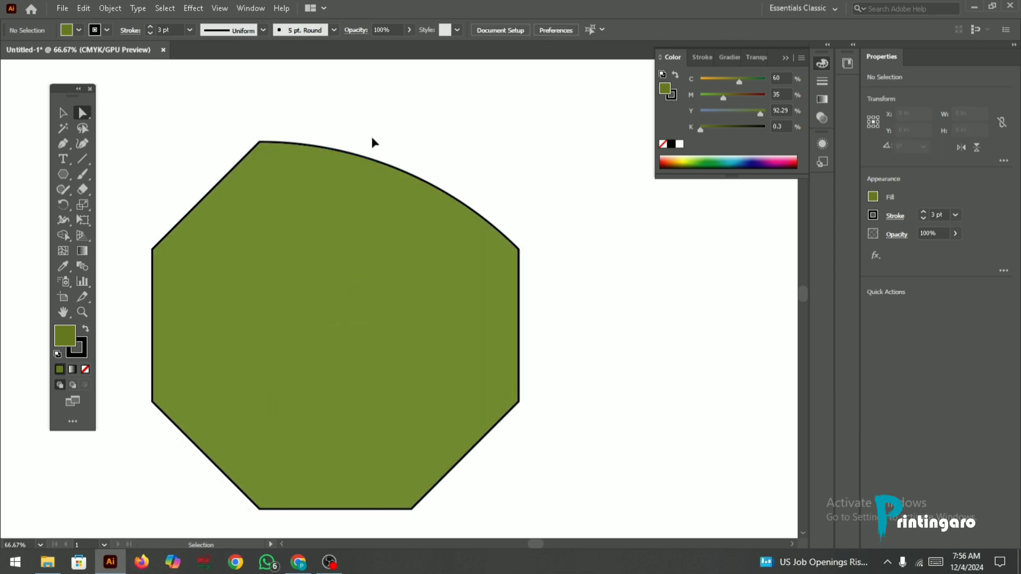
pyautogui.hotkey('ctrl', 'z')
# - Try shrinking the octagon from all four sides to about 5.13 by 5.25 in, and undo all the resizing
pyautogui.click(63, 113)
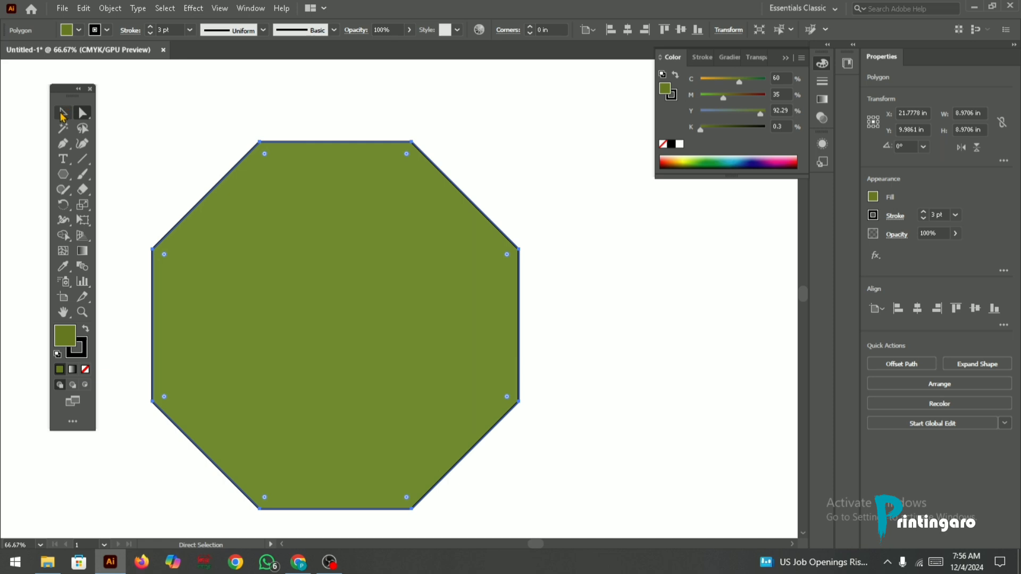
pyautogui.scroll(-1, 407, 119)
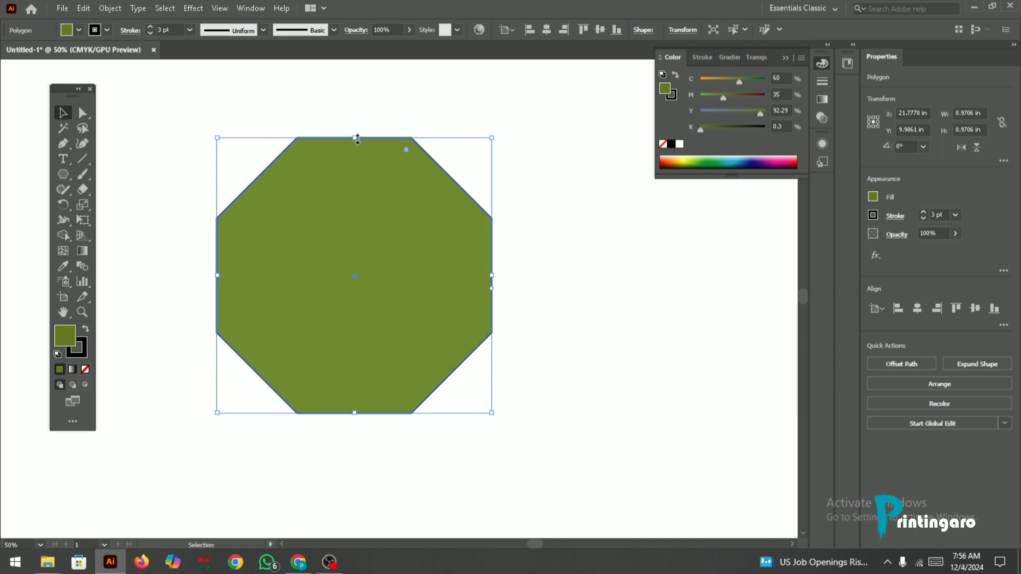
pyautogui.moveTo(354, 138); pyautogui.dragTo(356, 212)
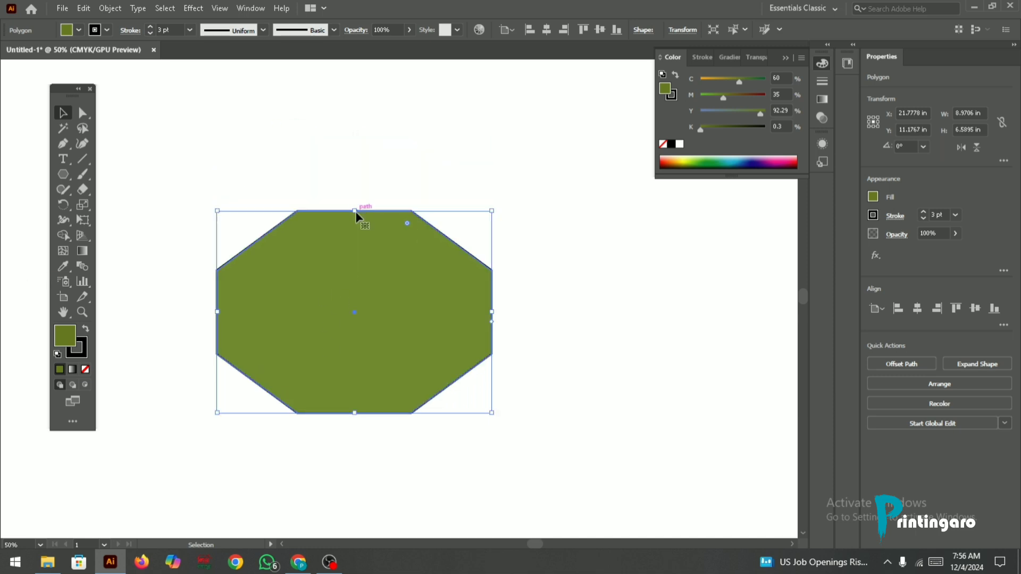
pyautogui.moveTo(355, 413); pyautogui.dragTo(355, 372)
pyautogui.moveTo(492, 292); pyautogui.dragTo(412, 292)
pyautogui.moveTo(217, 292); pyautogui.dragTo(257, 302)
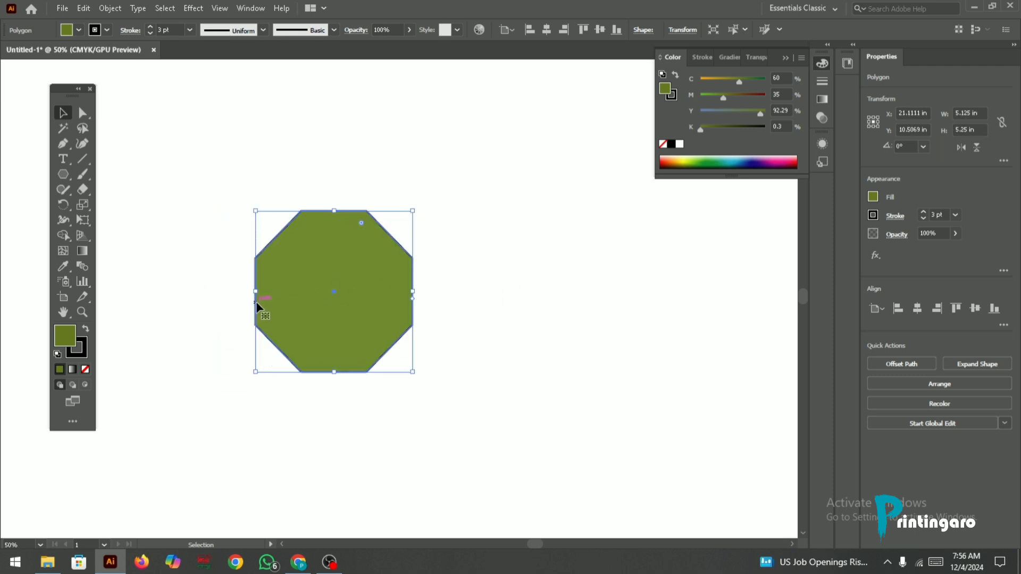
pyautogui.hotkey('ctrl', 'z')
pyautogui.hotkey('ctrl', 'z')
pyautogui.hotkey('ctrl', 'z')
pyautogui.hotkey('ctrl', 'z')
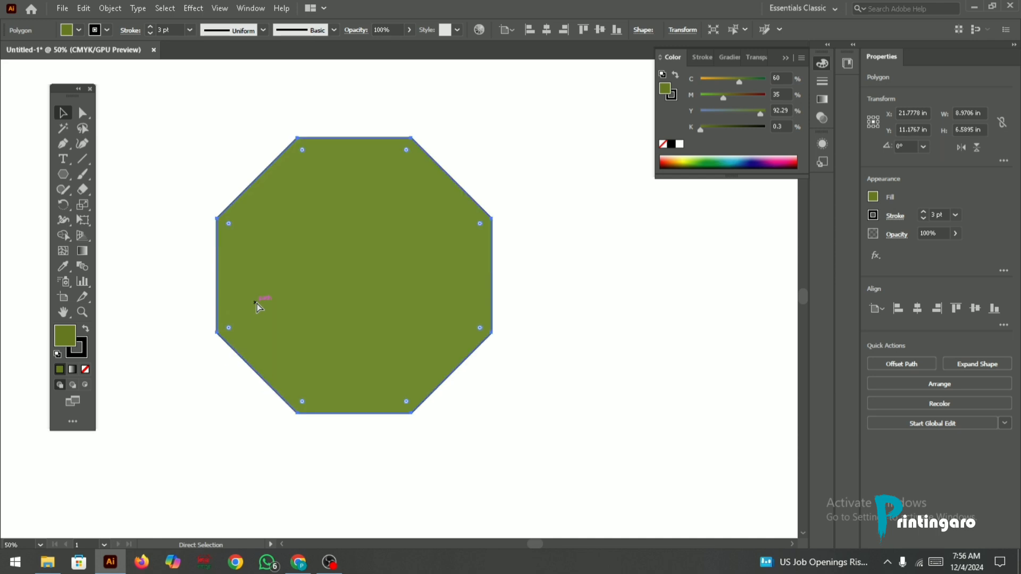
# - Distort the octagon by pulling its top-left, upper-right and lower-left anchor points outward and its bottom-right anchor inward to about X 22.38 in, Y 11.22 in
pyautogui.scroll(1, 257, 274)
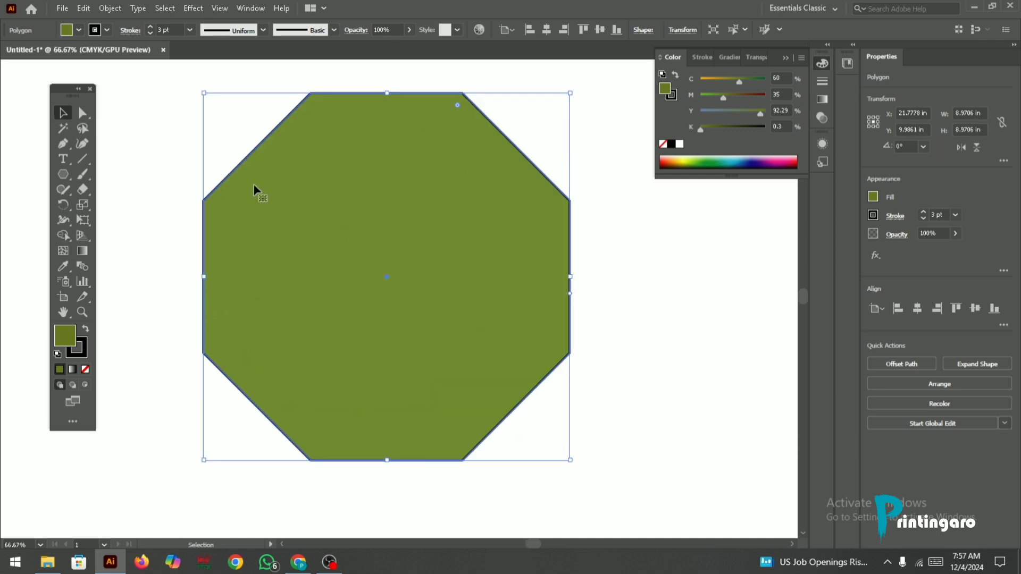
pyautogui.click(83, 113)
pyautogui.scroll(2, 287, 123)
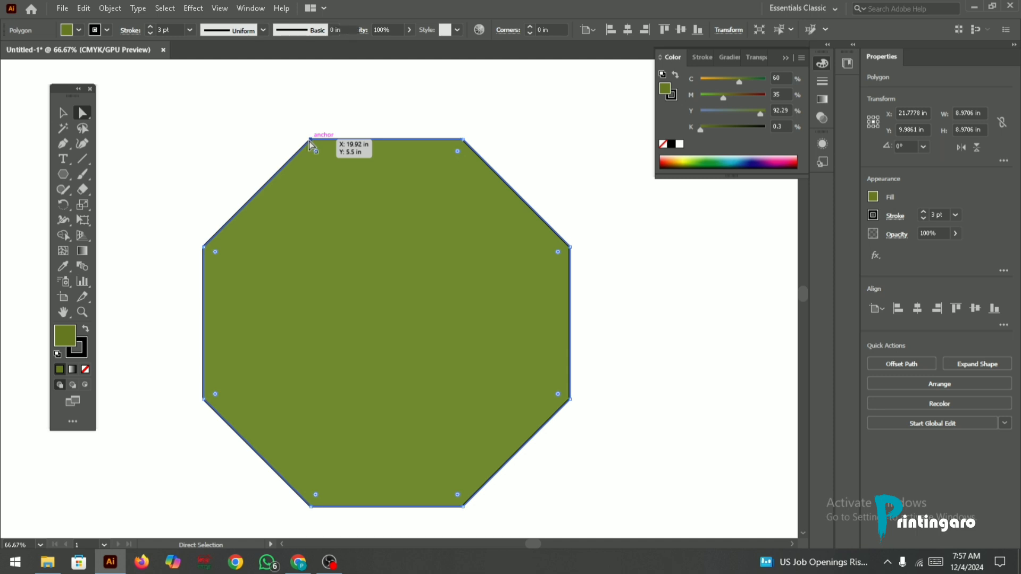
pyautogui.moveTo(309, 142); pyautogui.dragTo(222, 91)
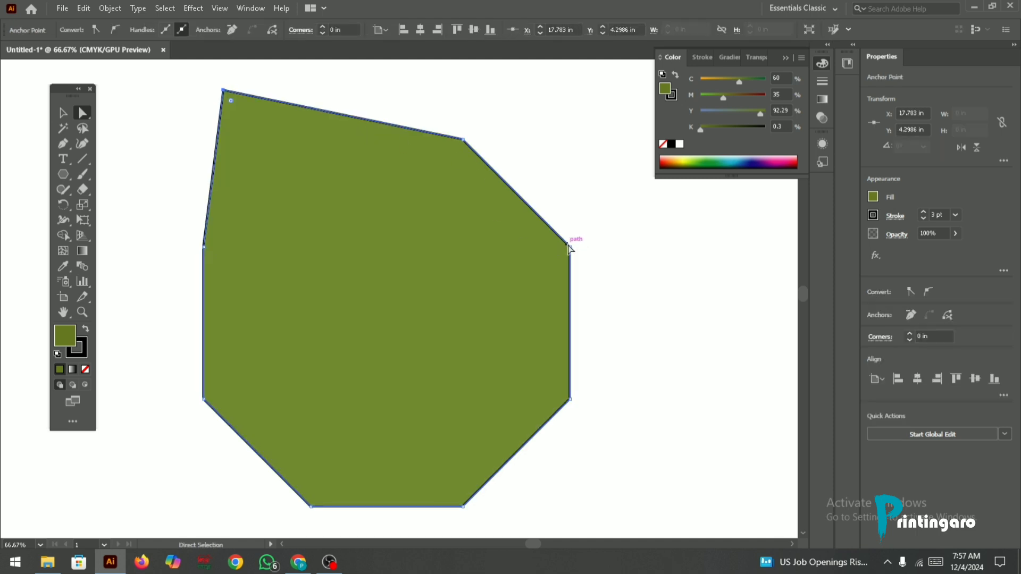
pyautogui.moveTo(569, 248); pyautogui.dragTo(631, 177)
pyautogui.scroll(-3, 532, 346)
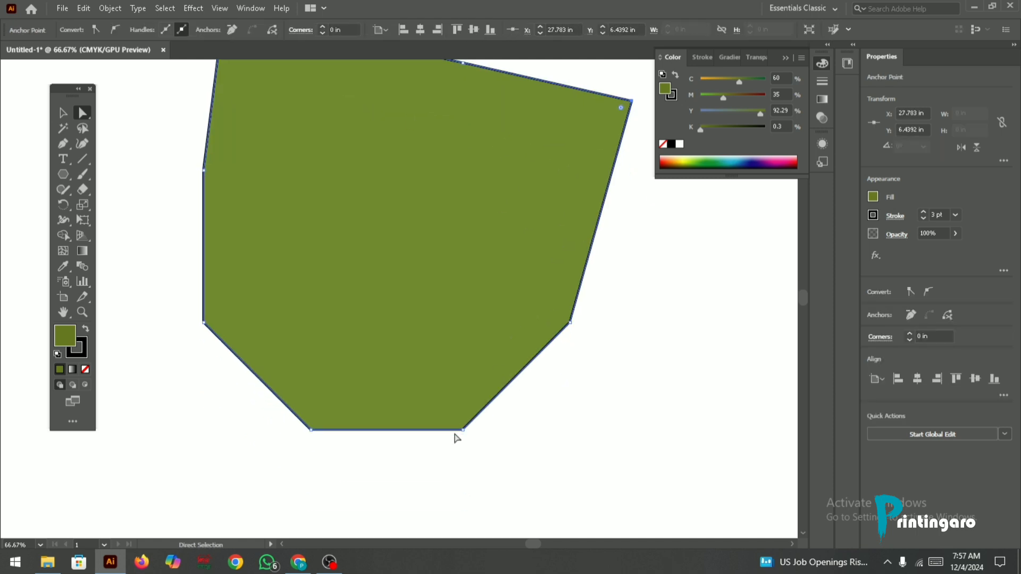
pyautogui.moveTo(463, 429); pyautogui.dragTo(410, 297)
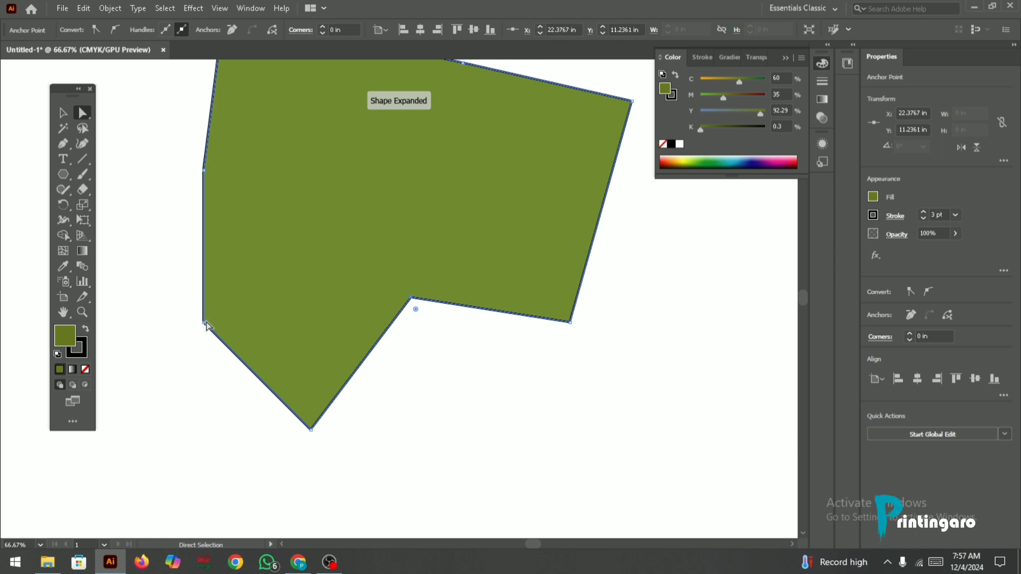
pyautogui.moveTo(206, 324); pyautogui.dragTo(172, 332)
# - Move the distorted shape to about X 23.46 in, Y 8.85 in, and delete it
pyautogui.scroll(-2, 340, 311)
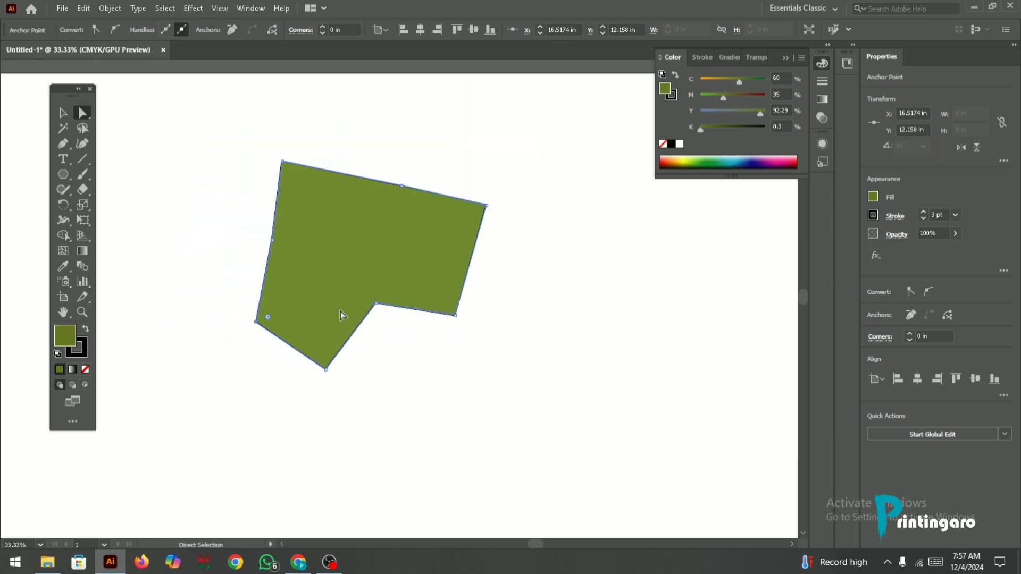
pyautogui.scroll(2, 337, 248)
pyautogui.scroll(-1, 337, 248)
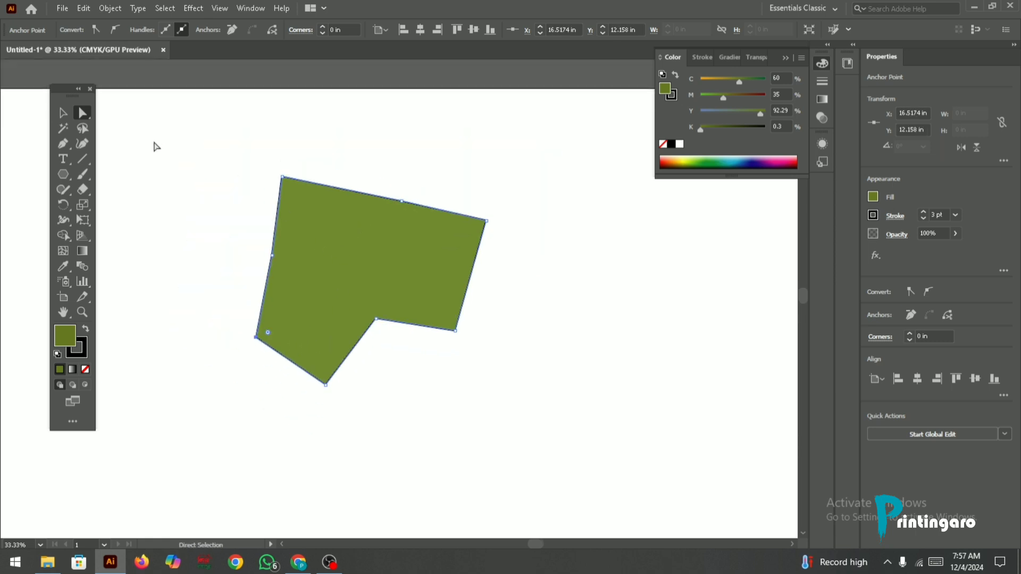
pyautogui.click(62, 112)
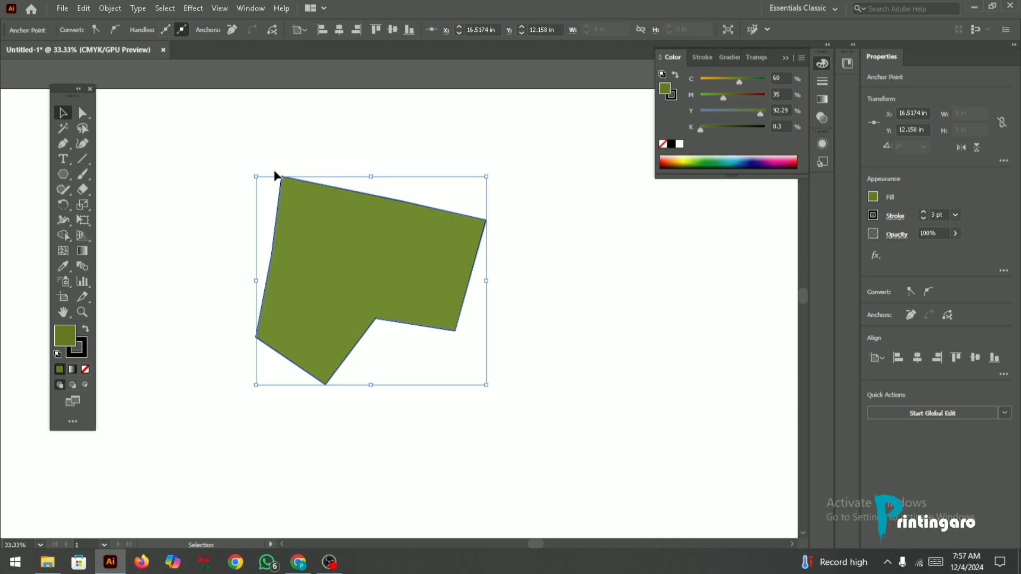
pyautogui.moveTo(327, 260); pyautogui.dragTo(354, 249)
pyautogui.scroll(2, 354, 250)
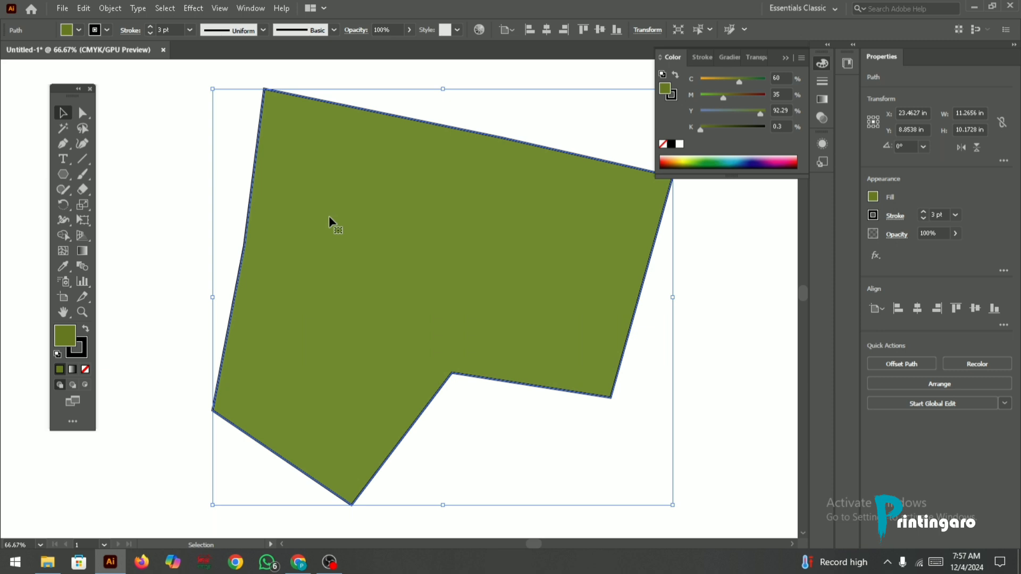
pyautogui.press('Delete')
# - Draw a new olive octagon about 4.16 in wide and move it to about X 20.8 in, Y 7.11 in
pyautogui.click(60, 176)
pyautogui.moveTo(319, 169); pyautogui.dragTo(372, 245)
pyautogui.scroll(1, 257, 184)
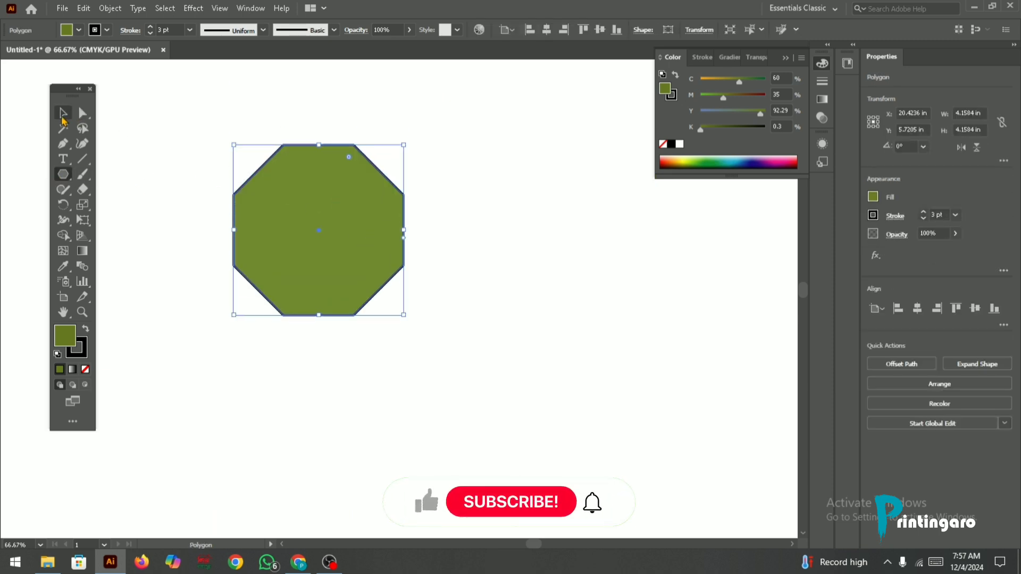
pyautogui.click(63, 112)
pyautogui.moveTo(347, 212); pyautogui.dragTo(362, 268)
# - Reshape the octagon into a pentagon: pull its top-left anchor outward and gather the bottom-left and three neighbouring right-hand anchors at about X 20.49 in, Y 7.38 in
pyautogui.click(84, 115)
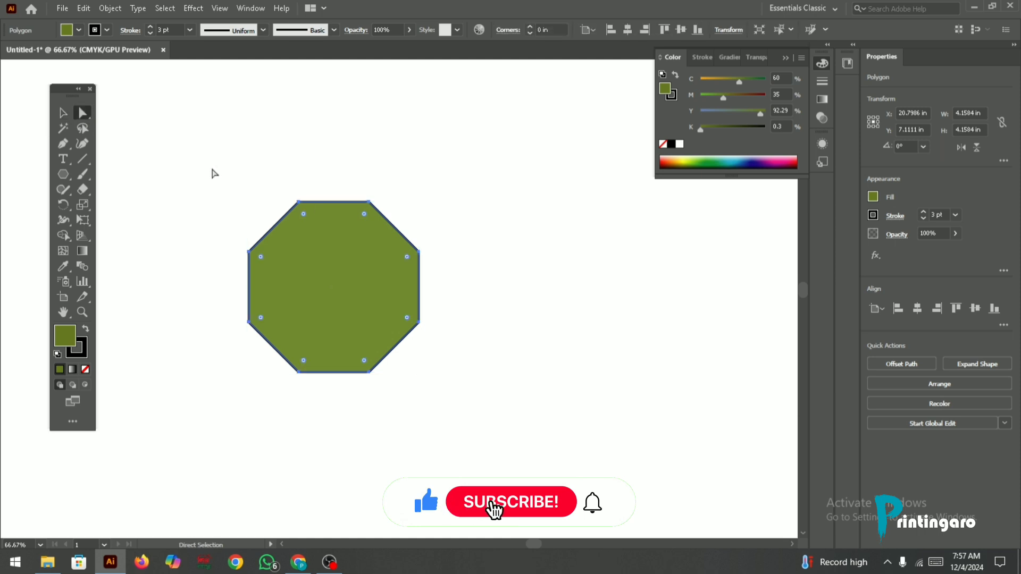
pyautogui.moveTo(297, 203); pyautogui.dragTo(279, 176)
pyautogui.moveTo(299, 373); pyautogui.dragTo(320, 298)
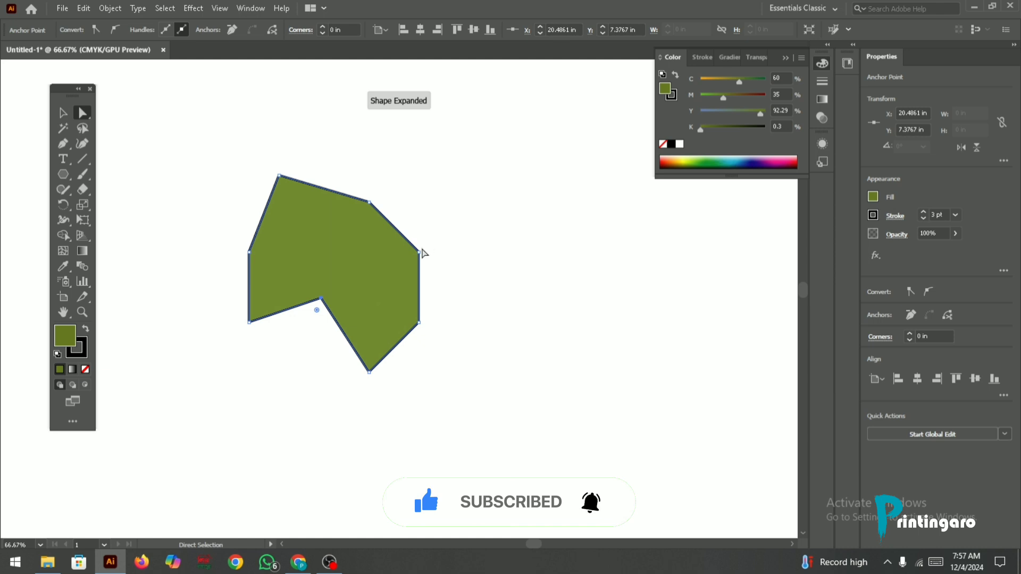
pyautogui.moveTo(419, 252); pyautogui.dragTo(322, 298)
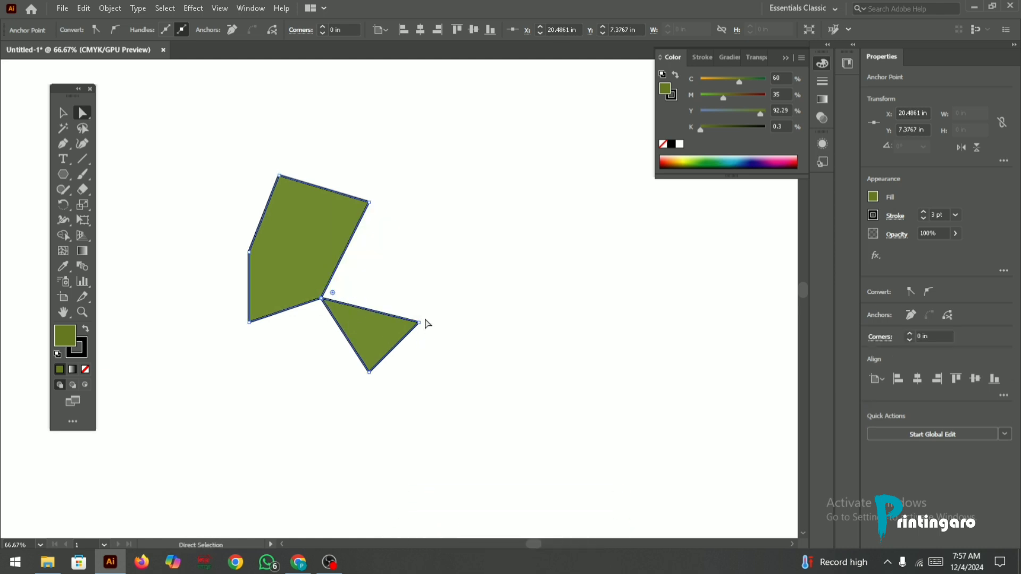
pyautogui.moveTo(420, 322); pyautogui.dragTo(321, 299)
pyautogui.moveTo(375, 373); pyautogui.dragTo(321, 298)
pyautogui.scroll(2, 289, 260)
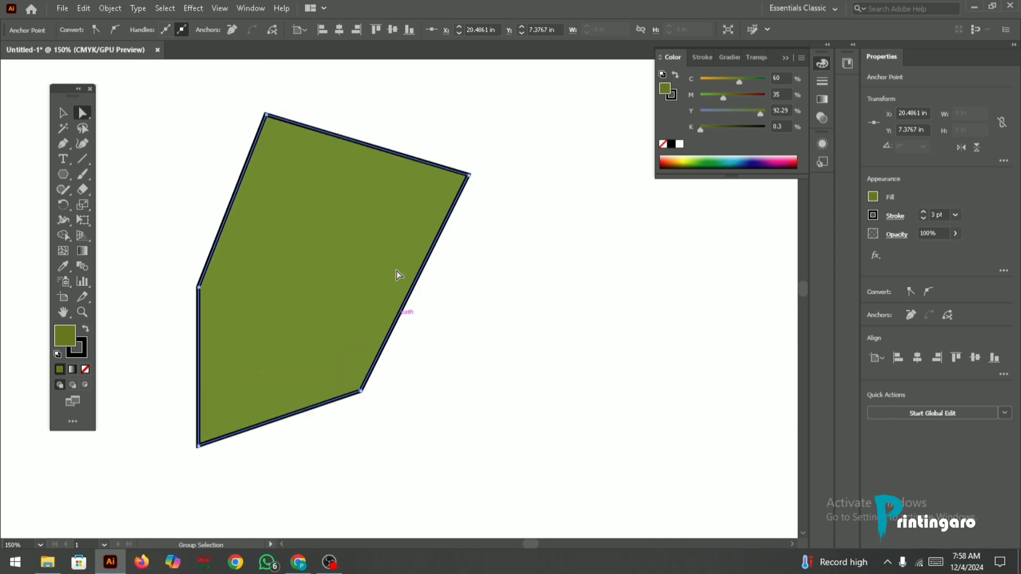
# - Add the text "NOAKHALI" on the empty artboard beside the lower right of the olive shape
pyautogui.press('t')
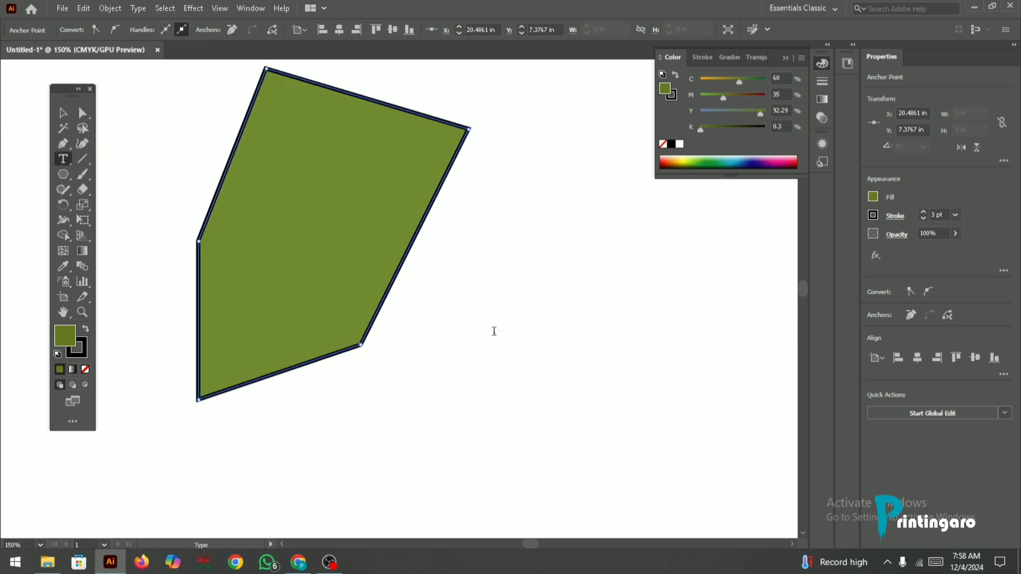
pyautogui.click(494, 330)
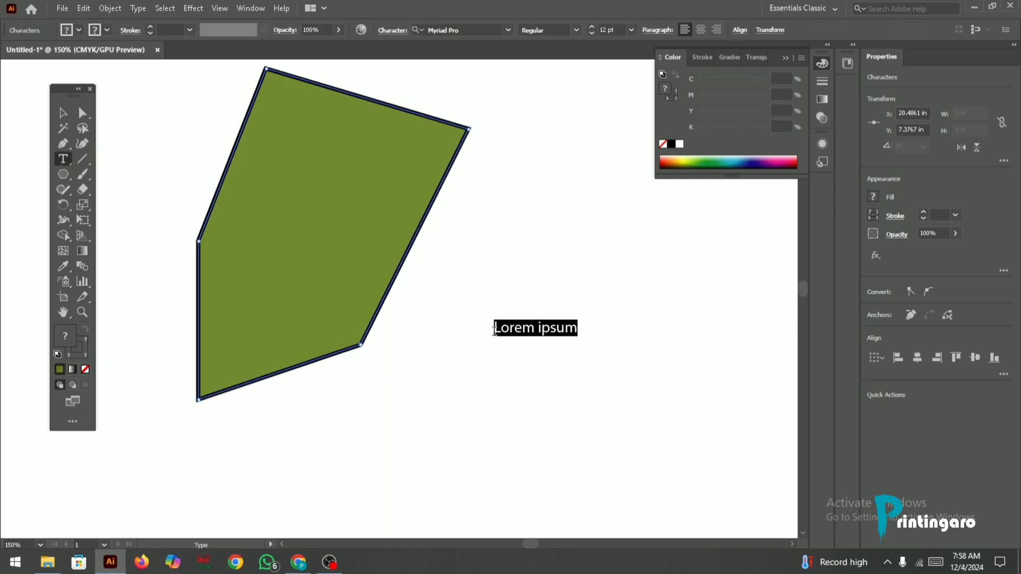
pyautogui.write('NOAH')
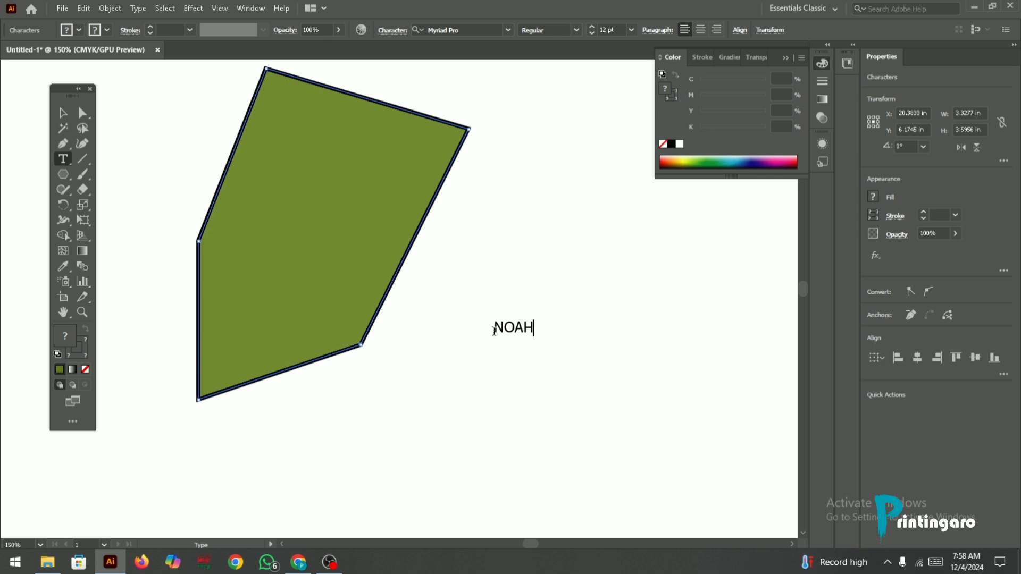
pyautogui.press('BackSpace')
pyautogui.write('KHALI9')
pyautogui.press('BackSpace')
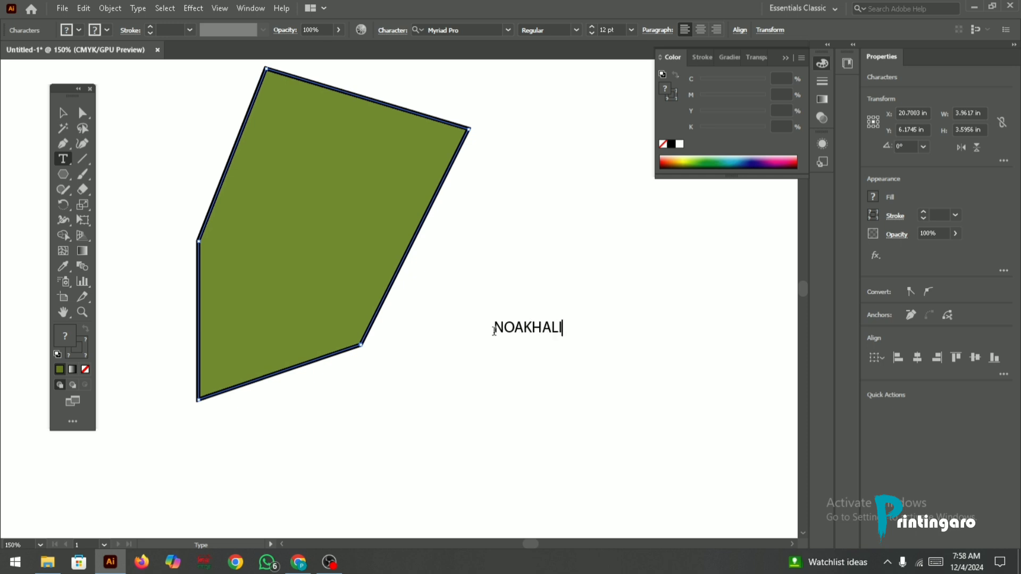
# - Enlarge the NOAKHALI text to about 41.34 pt and move it onto the olive shape
pyautogui.click(64, 113)
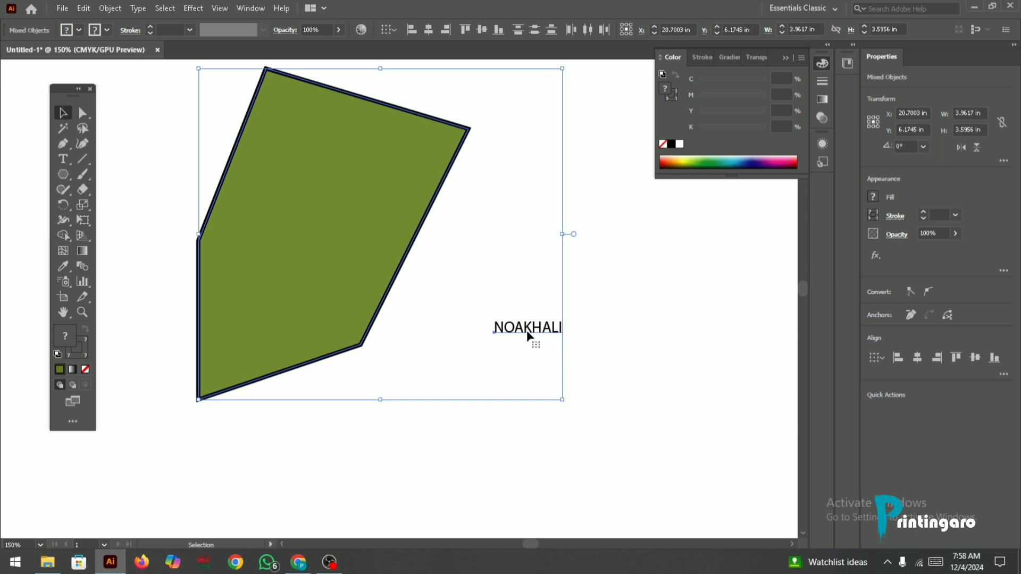
pyautogui.click(540, 334)
pyautogui.click(553, 334)
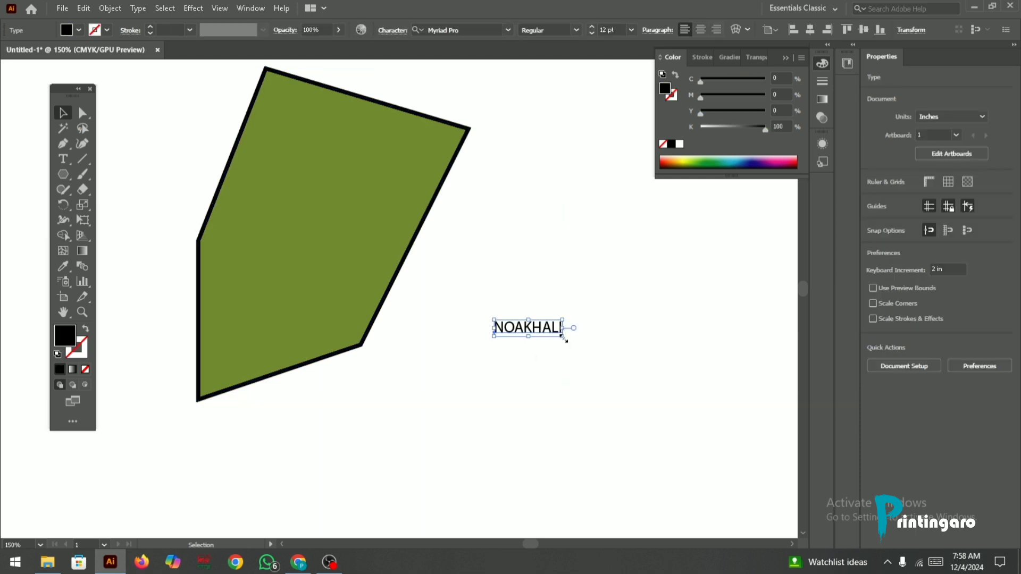
pyautogui.moveTo(635, 425); pyautogui.dragTo(647, 436)
pyautogui.moveTo(548, 333); pyautogui.dragTo(342, 253)
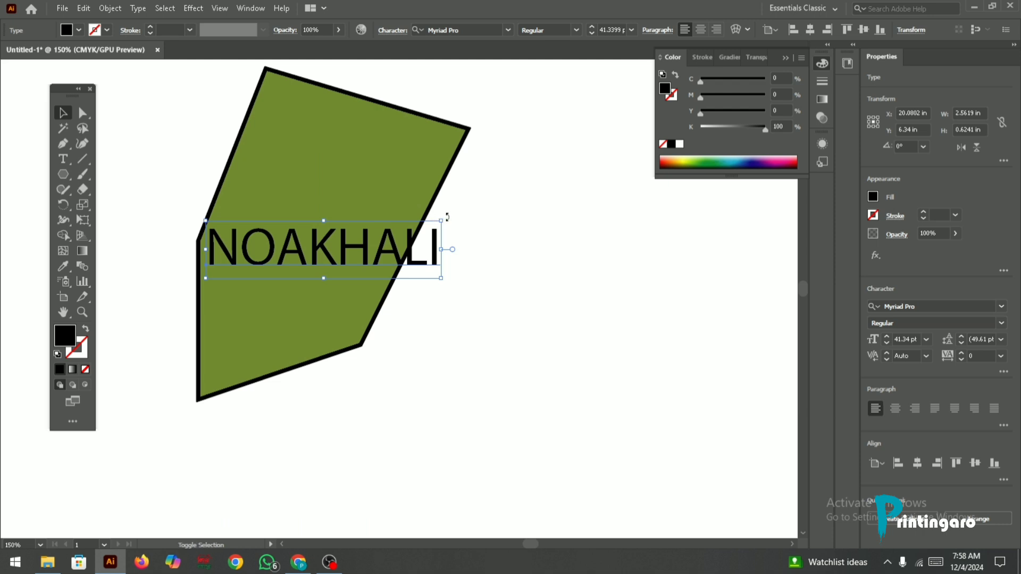
# - Rotate the NOAKHALI text 45° to fit diagonally inside the olive shape, and recolour it white
pyautogui.moveTo(448, 217); pyautogui.dragTo(391, 157)
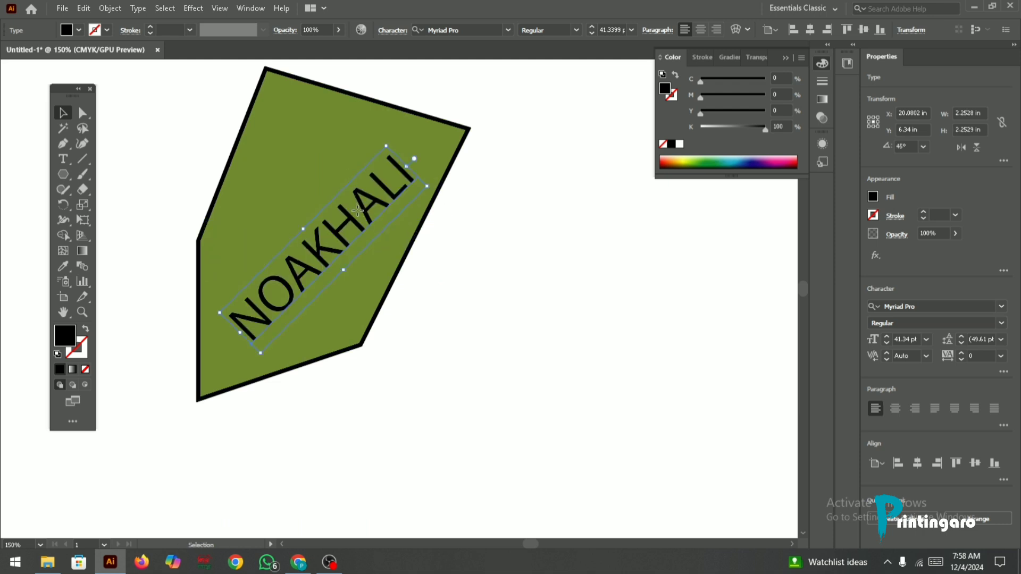
pyautogui.moveTo(357, 211); pyautogui.dragTo(344, 194)
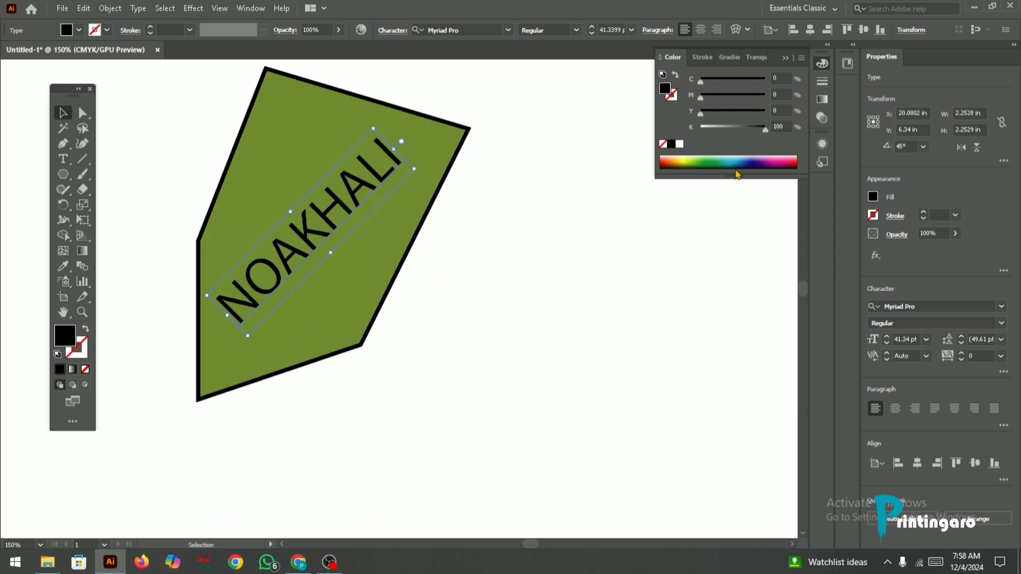
pyautogui.click(680, 144)
pyautogui.click(466, 286)
pyautogui.scroll(-3, 468, 290)
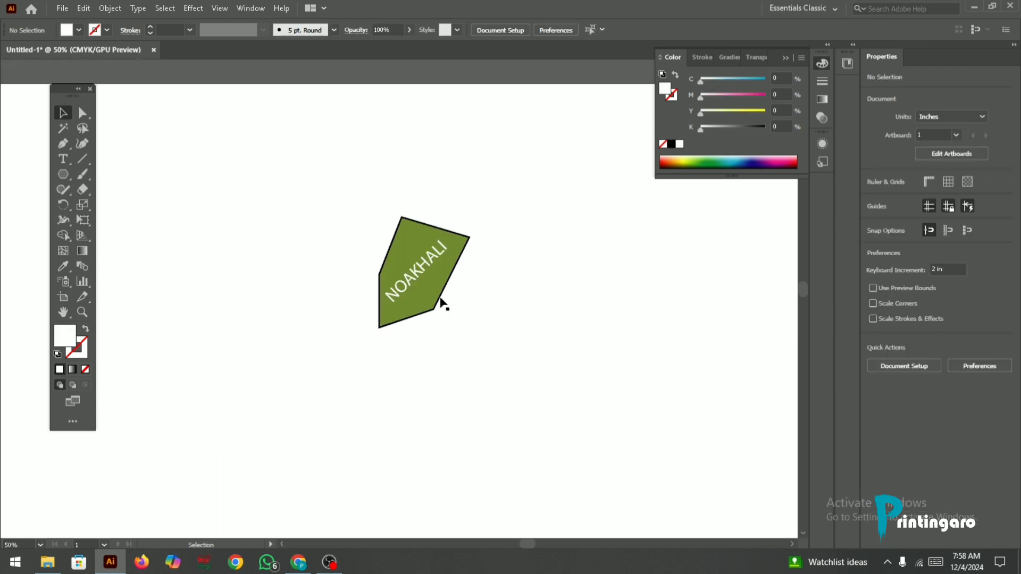
# - Select the olive shape together with its NOAKHALI text and delete both
pyautogui.scroll(3, 426, 281)
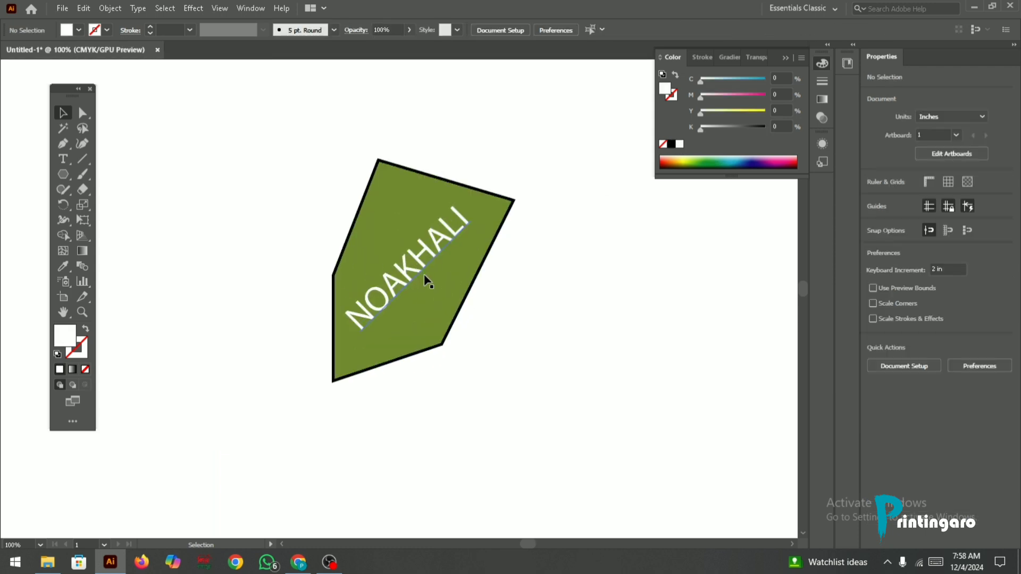
pyautogui.scroll(-1, 398, 270)
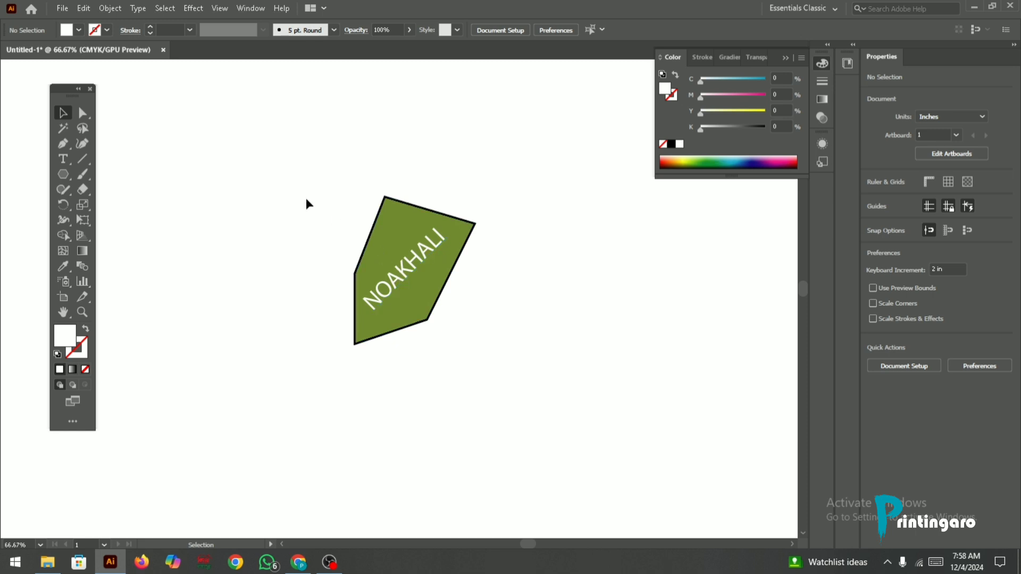
pyautogui.moveTo(307, 204); pyautogui.dragTo(542, 376)
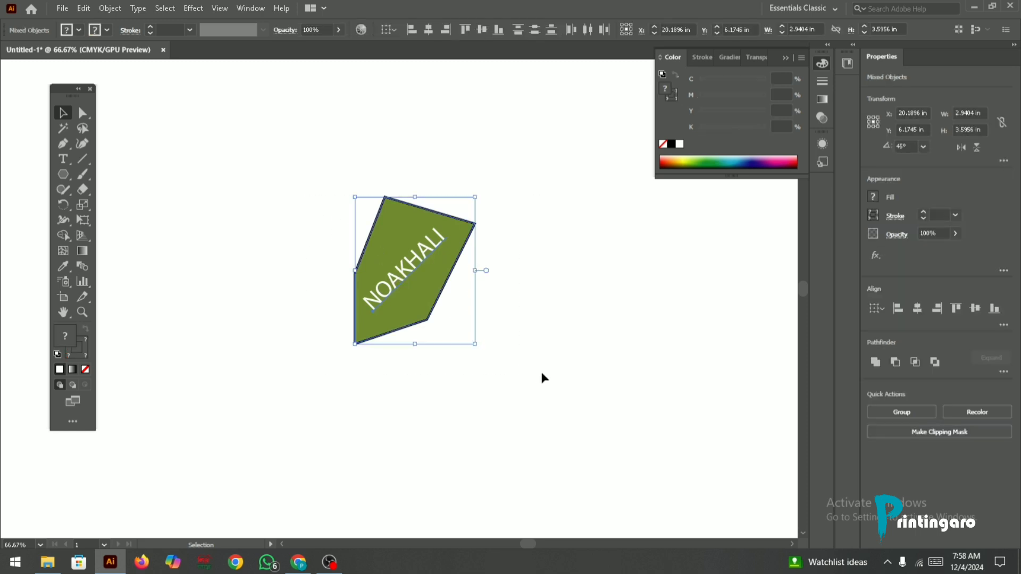
pyautogui.press('Delete')
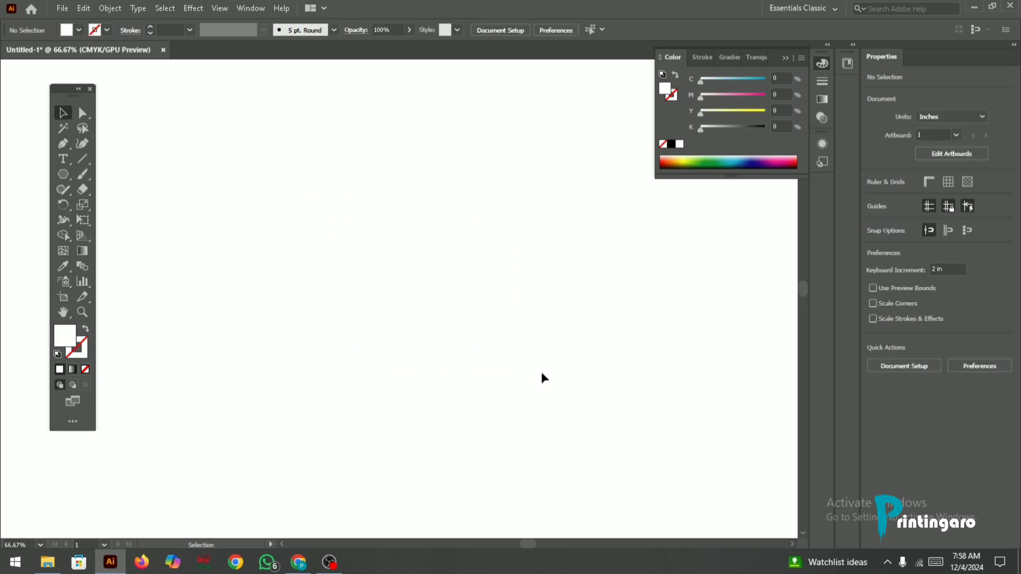